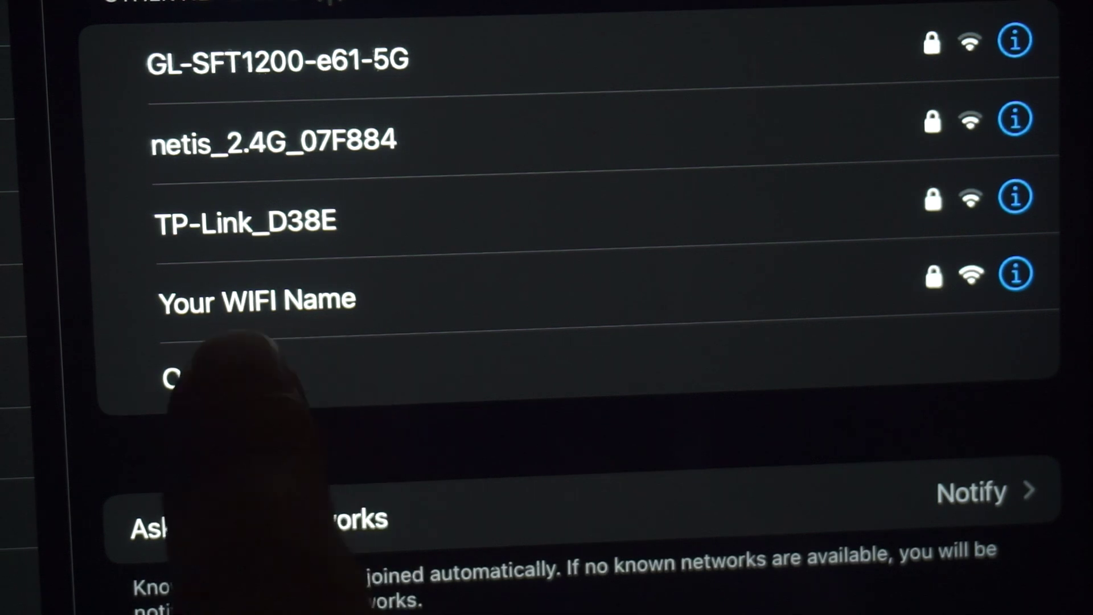
Step: Join the 'Your WIFI Name' network using the Wi-Fi password from the router label
{"action": "left_click", "coordinate": [342, 290]}
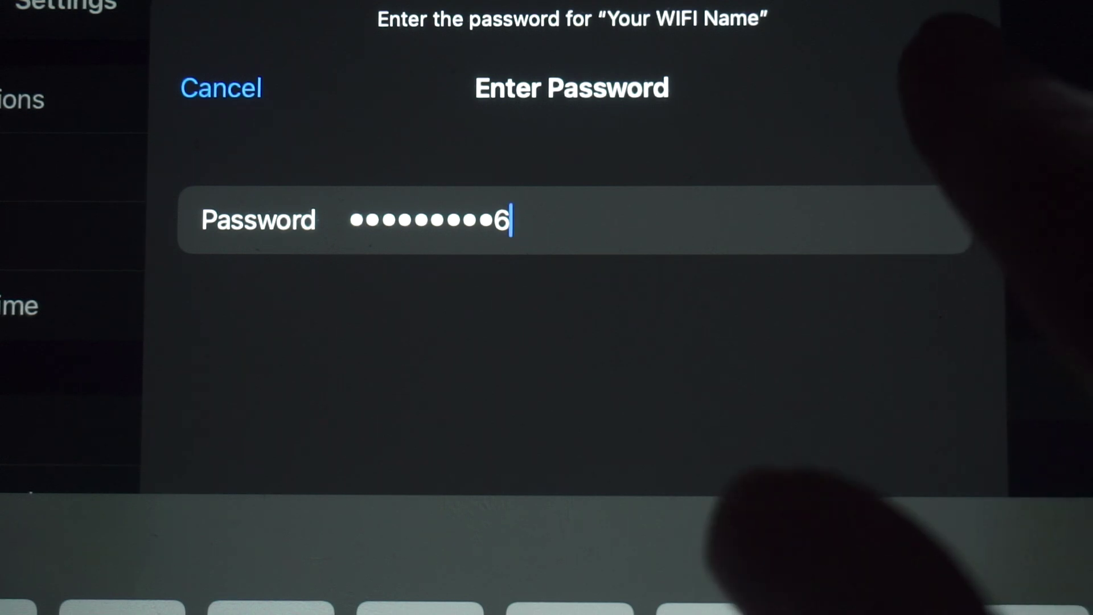
{"action": "left_click", "coordinate": [942, 86]}
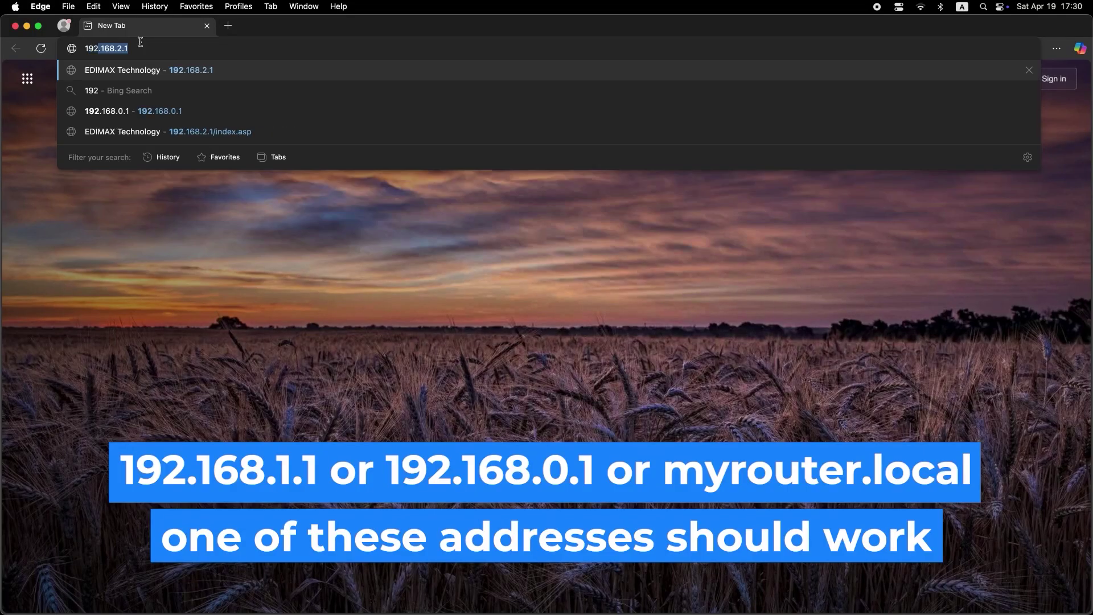
Step: Load the router admin page at 192.168.1.1 in Edge, correcting a mistyped digit
{"action": "type", "text": ".168.2.1"}
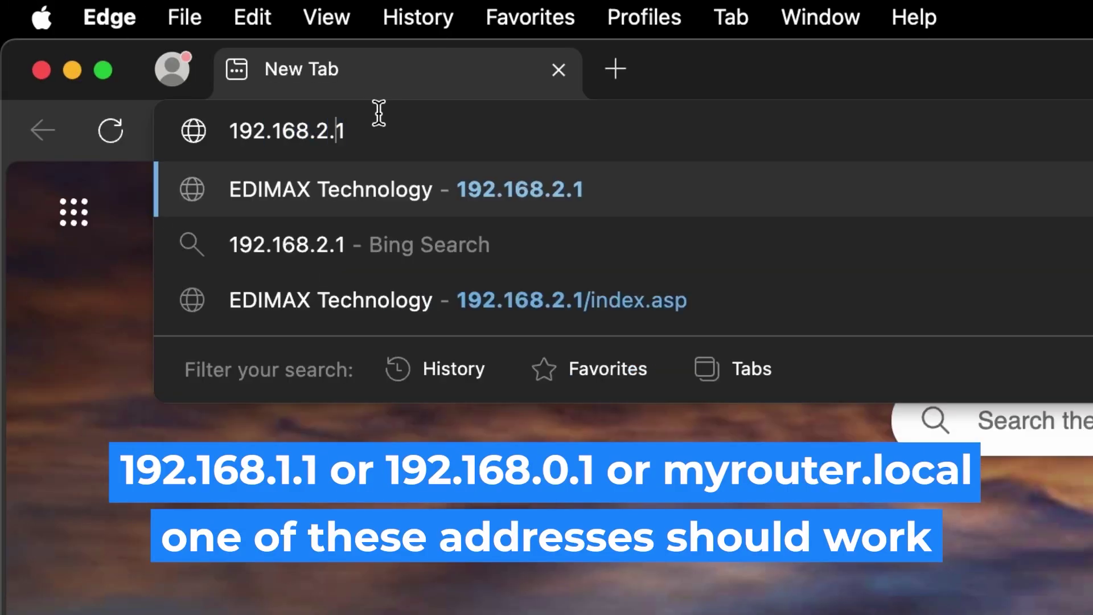
{"action": "key", "text": "BackSpace"}
{"action": "type", "text": "1"}
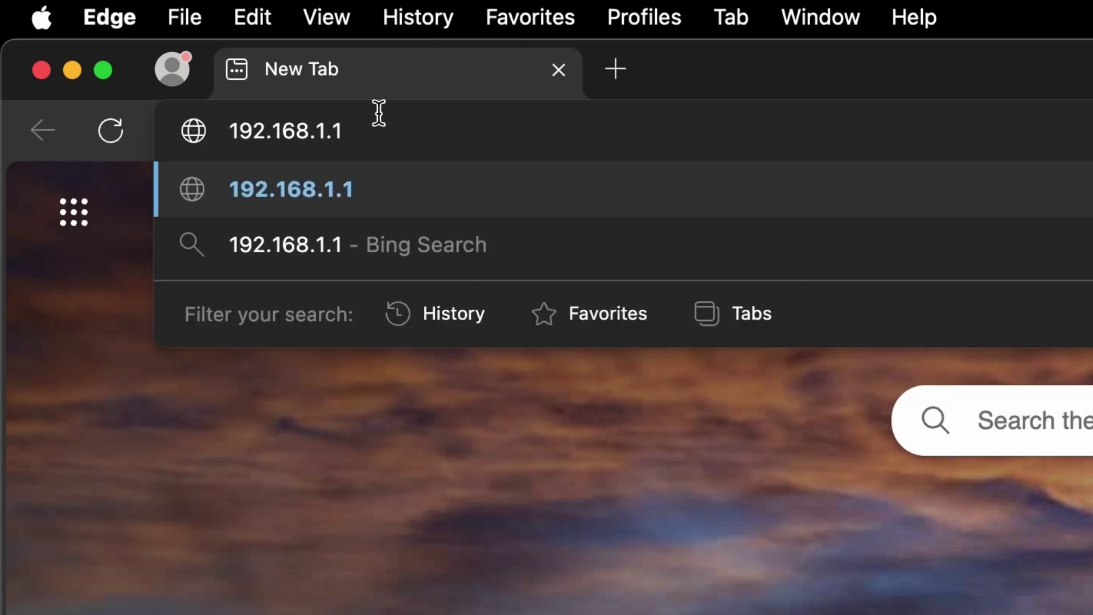
{"action": "key", "text": "Return"}
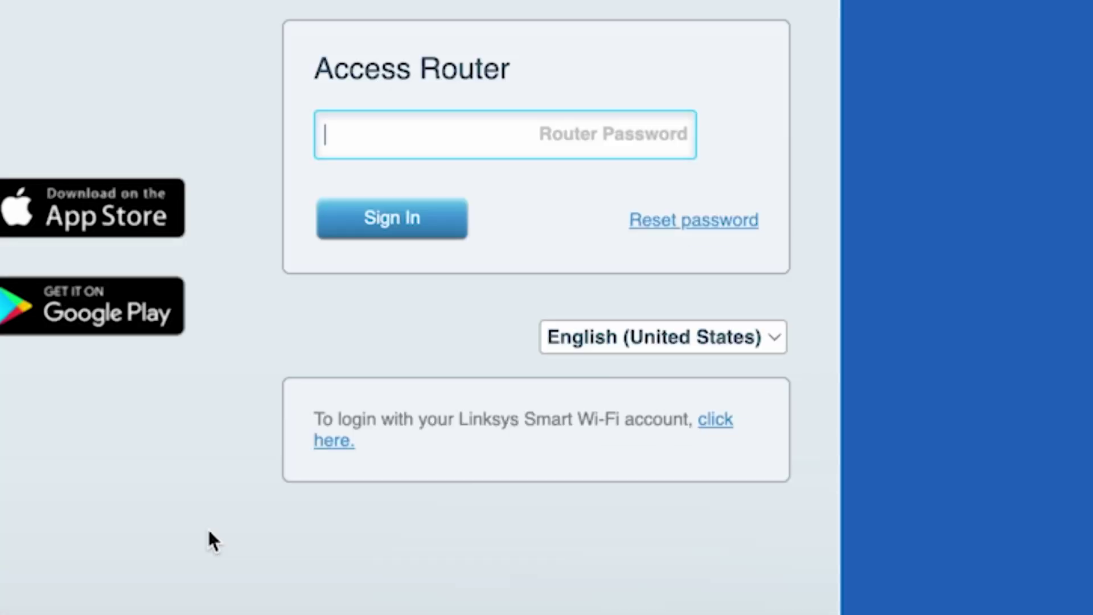
Step: Keep English (United States) as the language and sign in with the default router password
{"action": "left_click", "coordinate": [771, 337]}
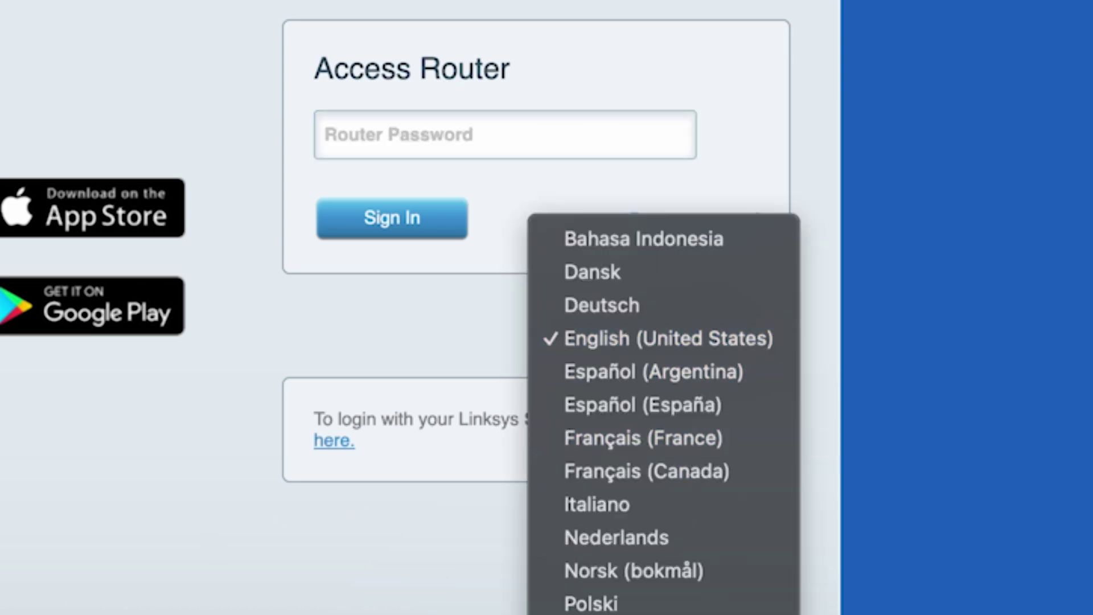
{"action": "left_click", "coordinate": [653, 331]}
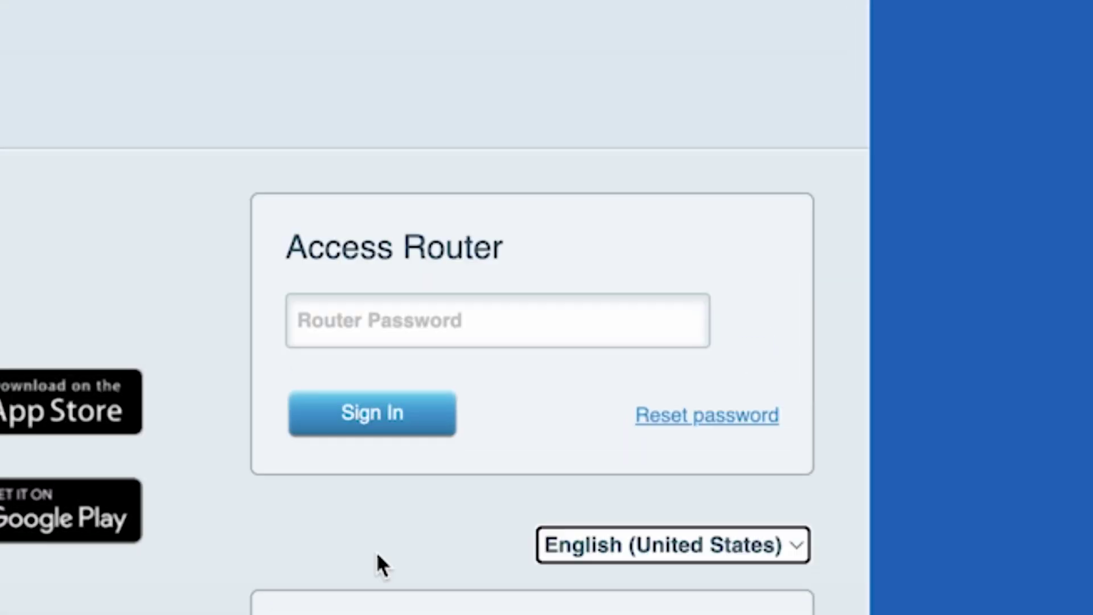
{"action": "left_click", "coordinate": [377, 553]}
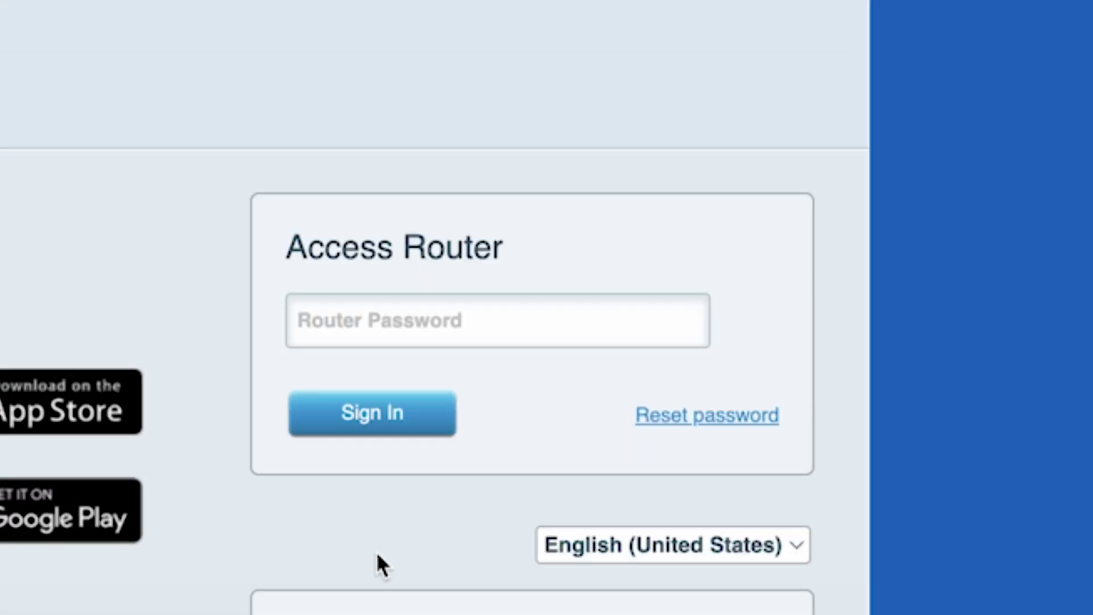
{"action": "left_click", "coordinate": [429, 317]}
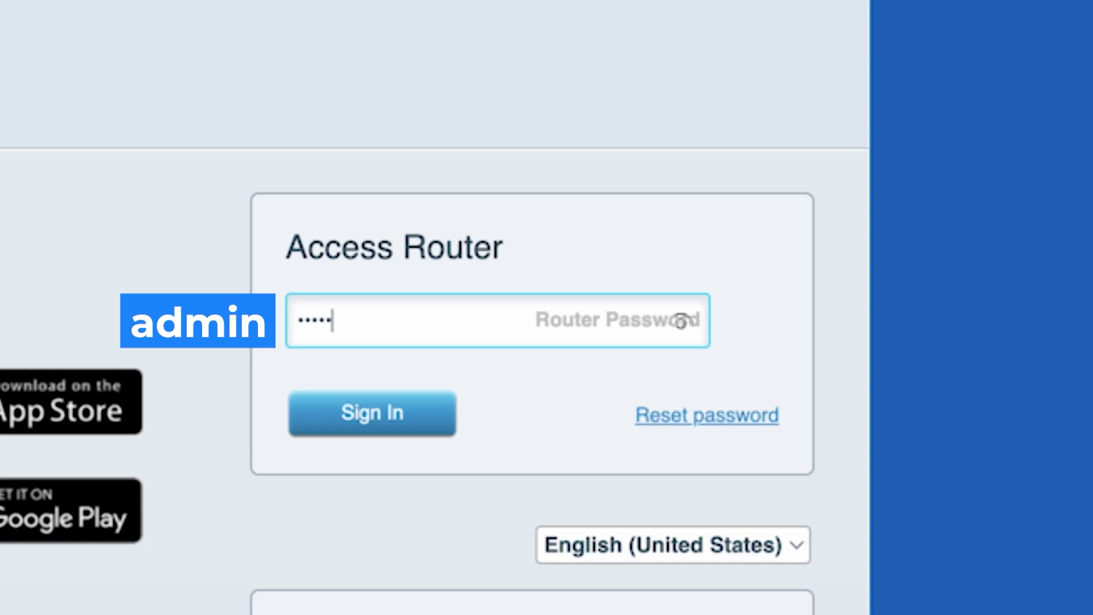
{"action": "left_click", "coordinate": [381, 420]}
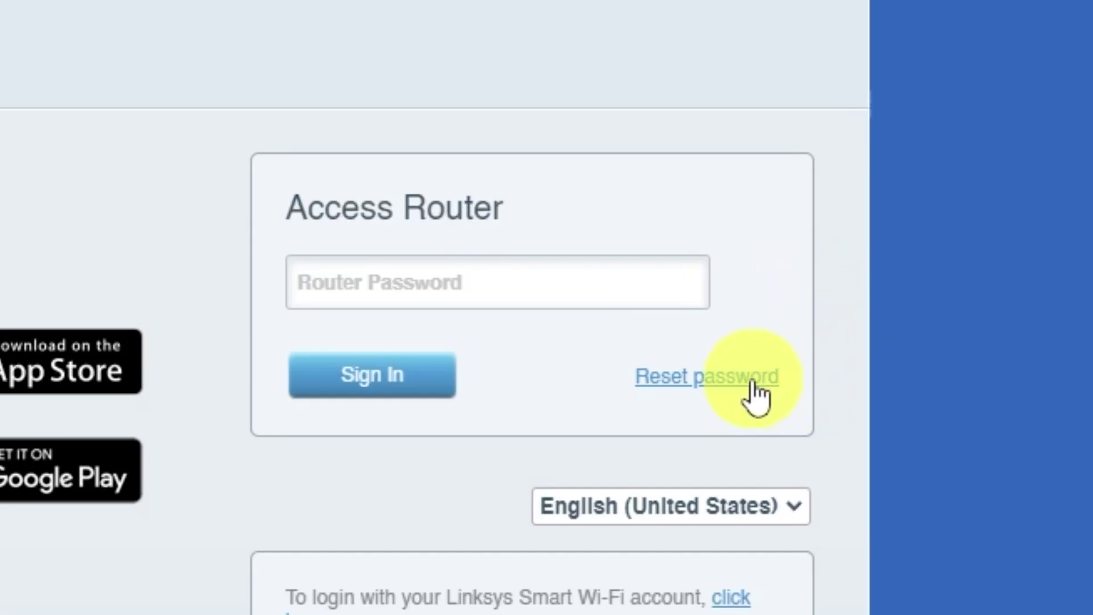
Step: Begin the admin password reset and enter the router's five-digit recovery key
{"action": "left_click", "coordinate": [746, 393]}
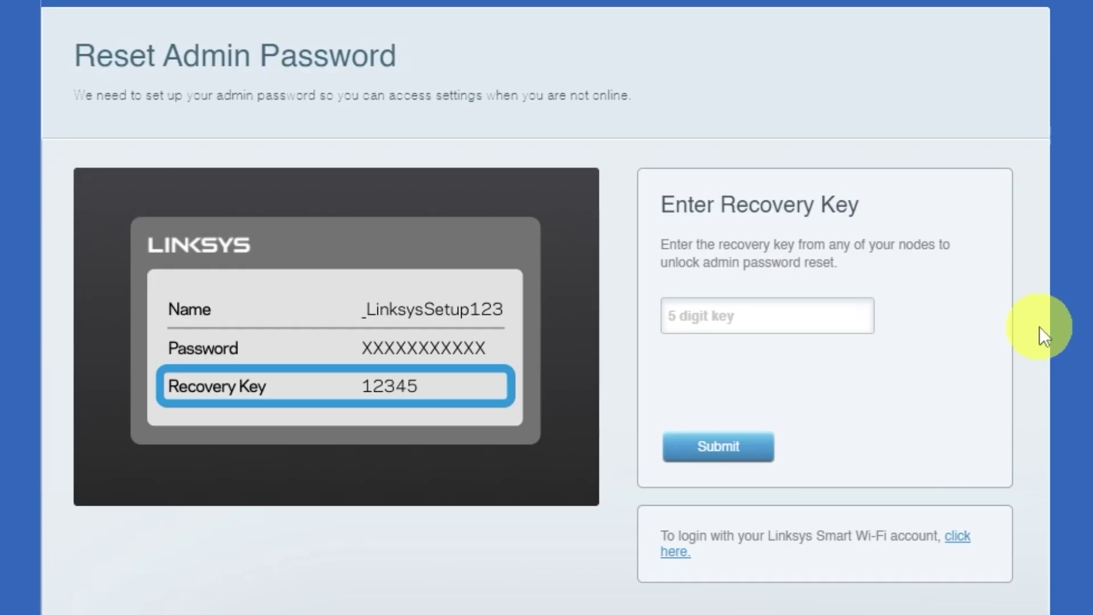
{"action": "left_click", "coordinate": [858, 312]}
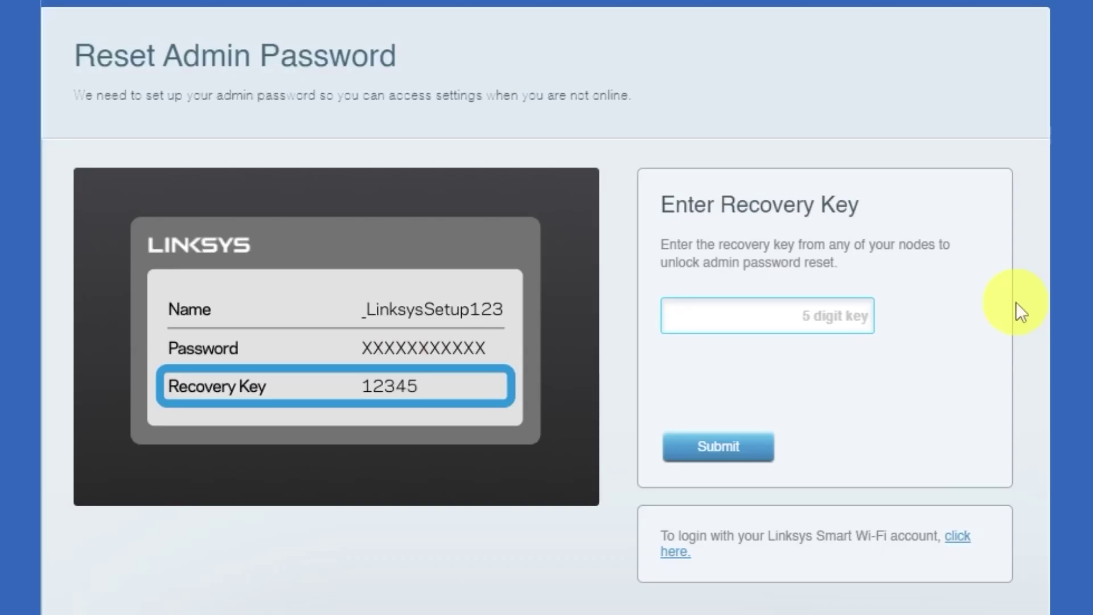
Step: Submit the recovery key, then reset to a new admin password with hint 'coffee'
{"action": "left_click", "coordinate": [719, 447]}
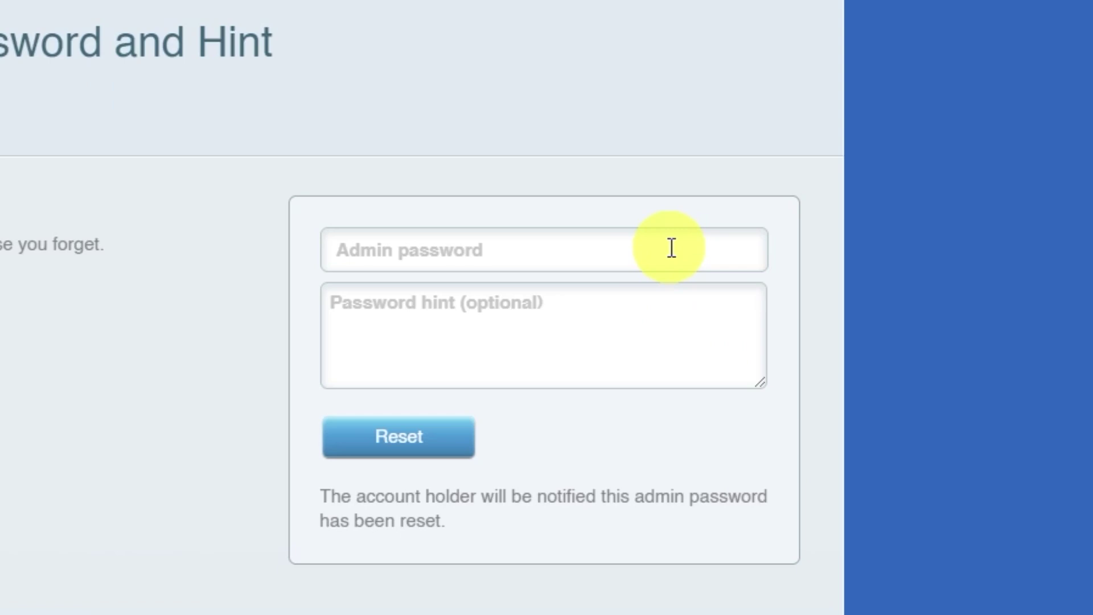
{"action": "left_click", "coordinate": [1021, 279]}
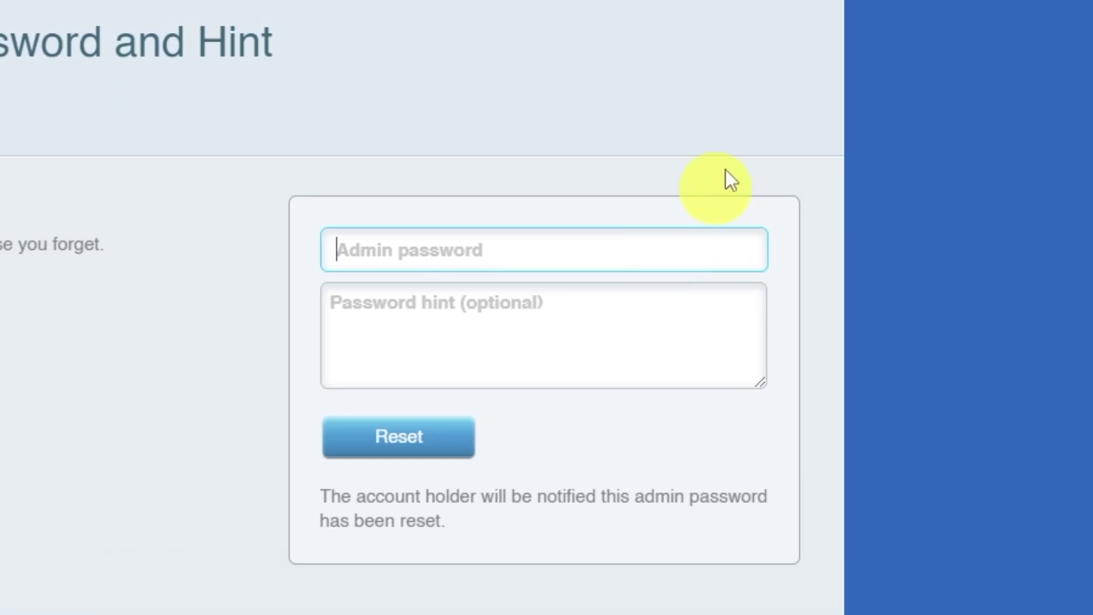
{"action": "type", "text": "••••••••"}
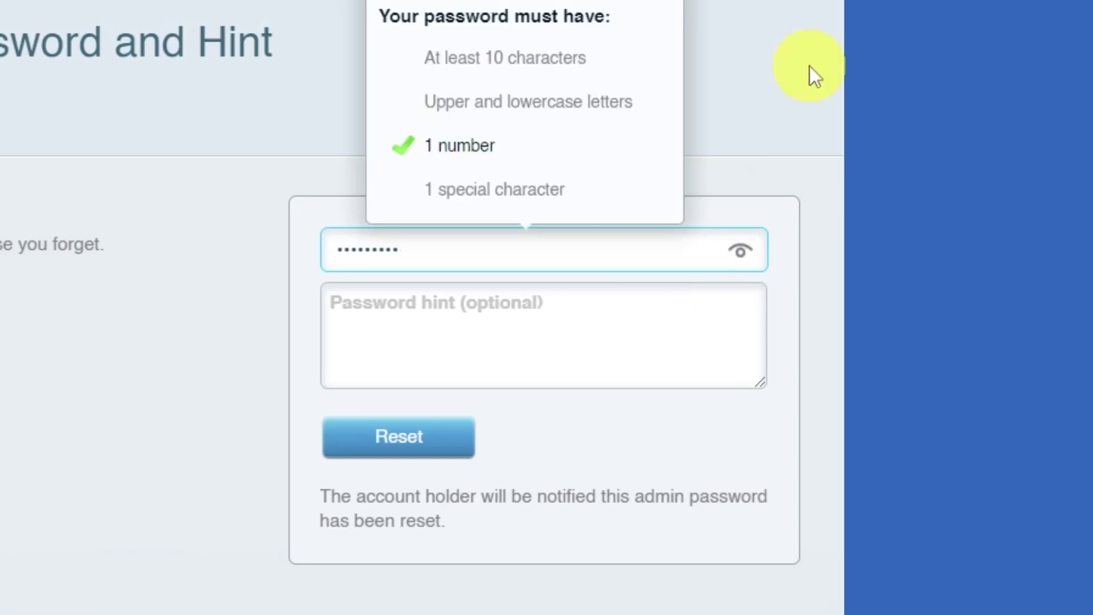
{"action": "type", "text": "••••"}
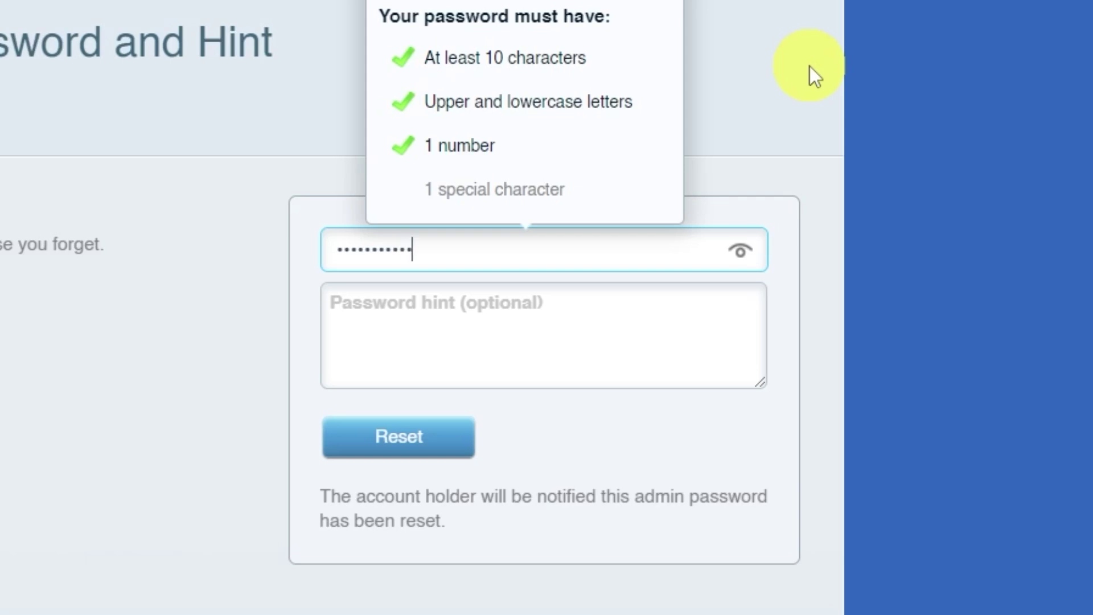
{"action": "left_click", "coordinate": [640, 321]}
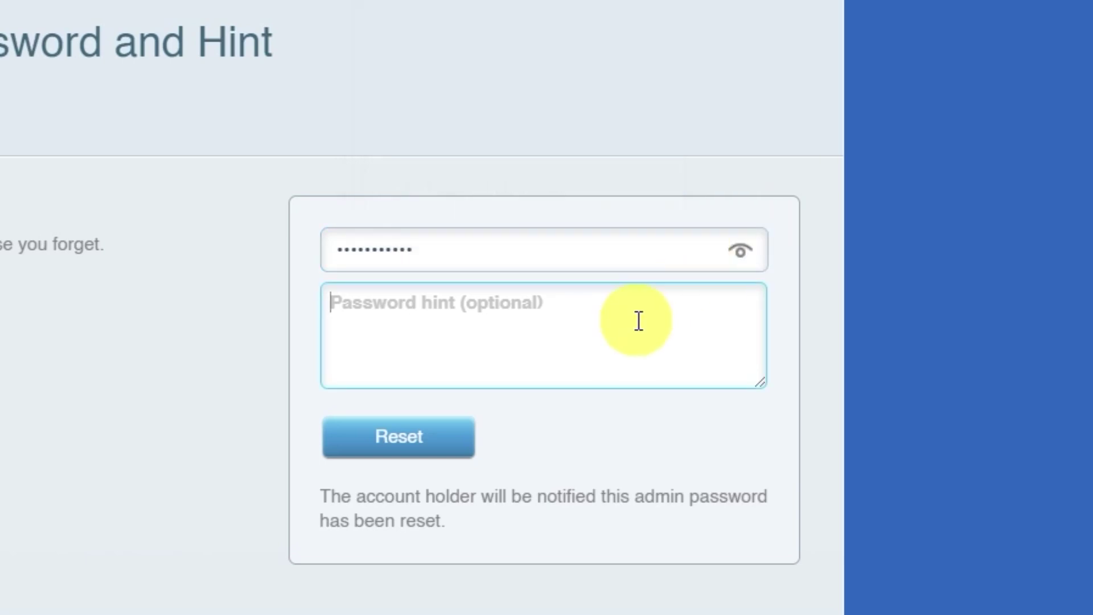
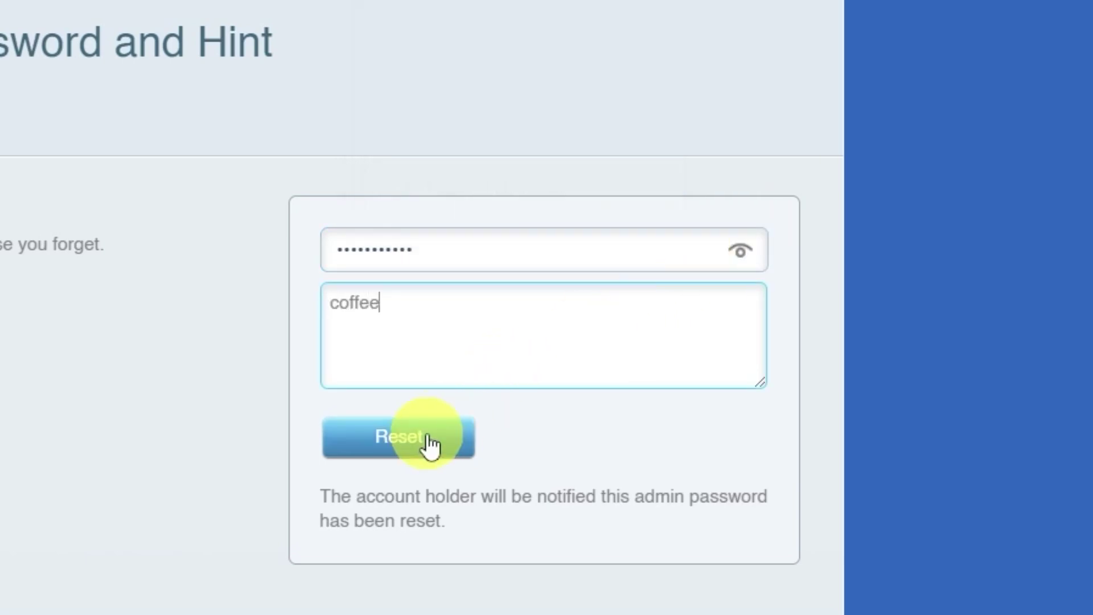
{"action": "left_click", "coordinate": [431, 445]}
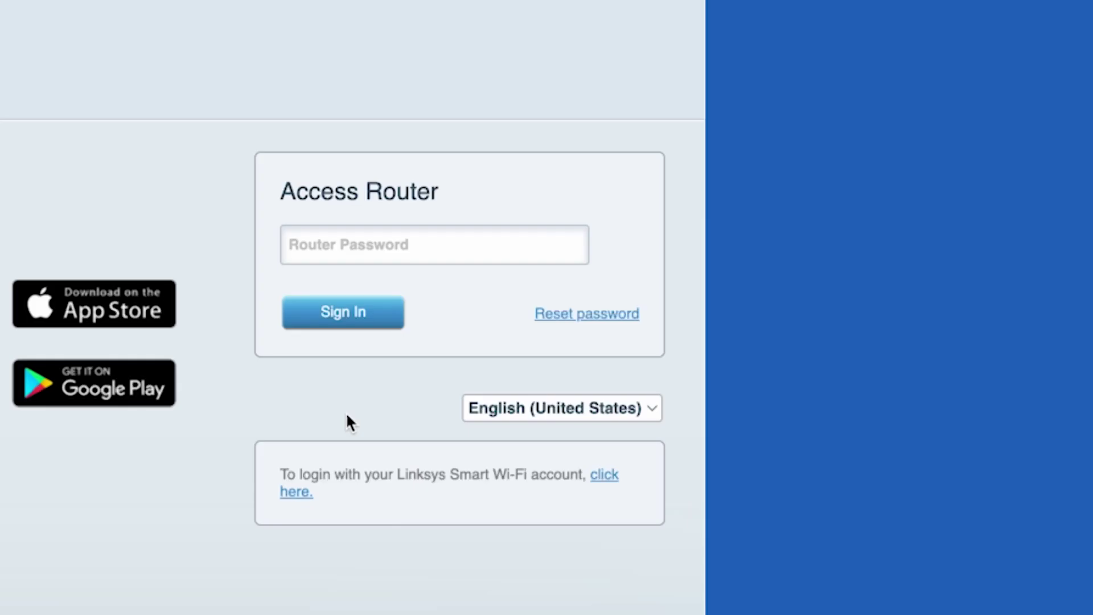
Step: Sign in to the router with the newly created admin password
{"action": "left_click", "coordinate": [386, 242]}
{"action": "type", "text": "••••••••"}
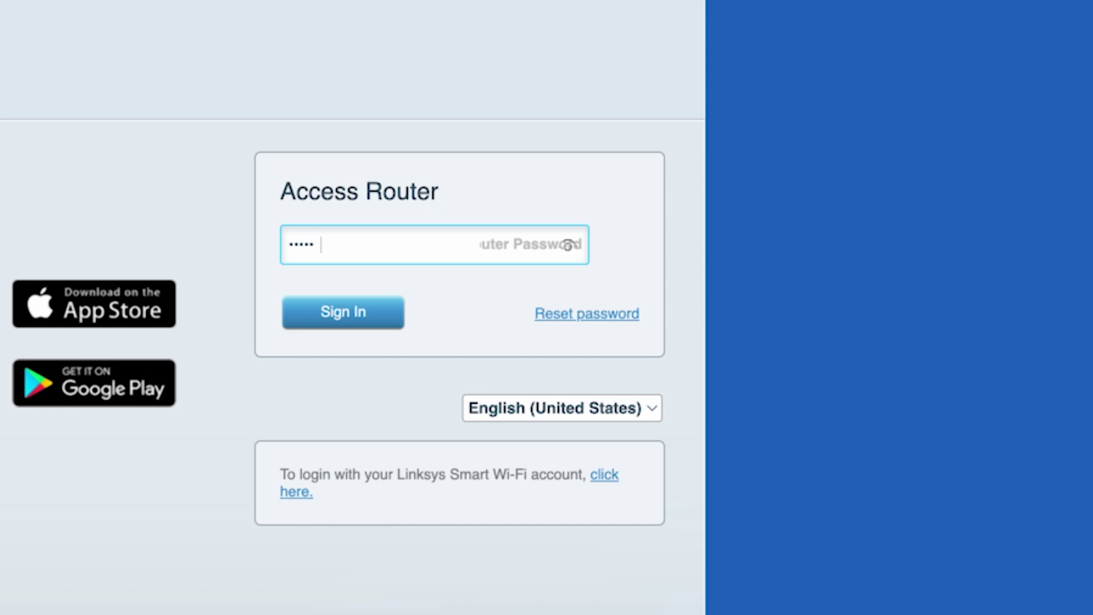
{"action": "type", "text": "•"}
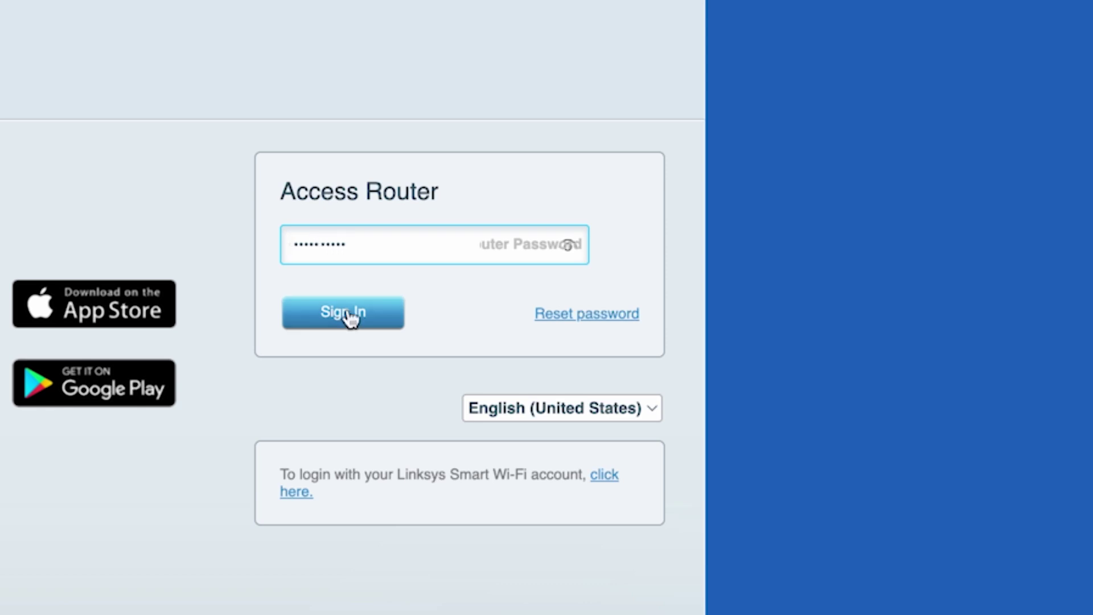
{"action": "left_click", "coordinate": [346, 310]}
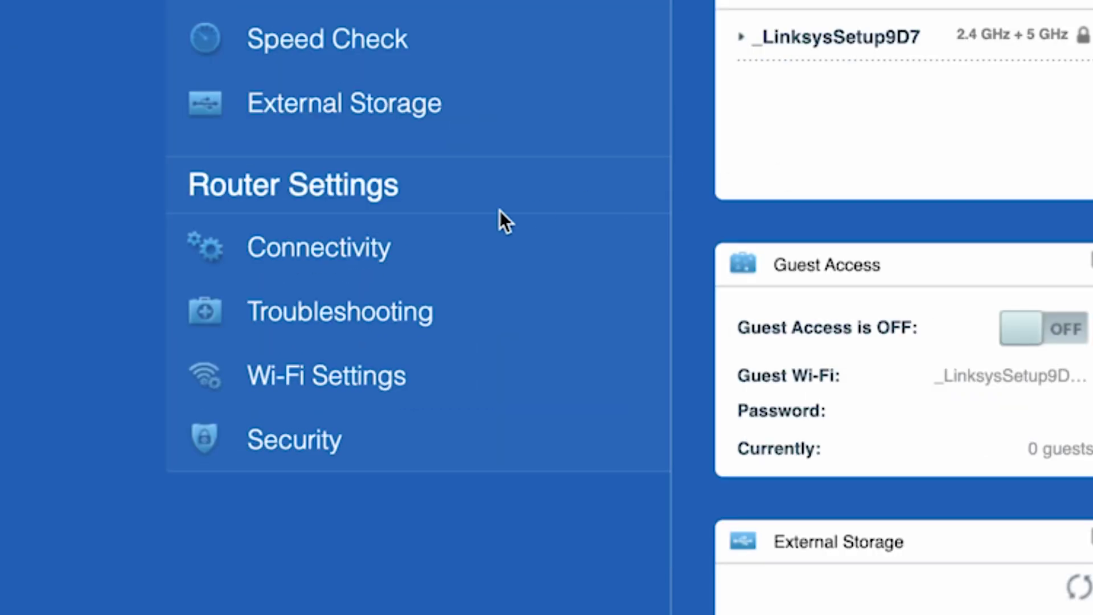
Step: Open Connectivity > Internet Settings in edit mode and drop down the Connection Type list
{"action": "left_click", "coordinate": [347, 241]}
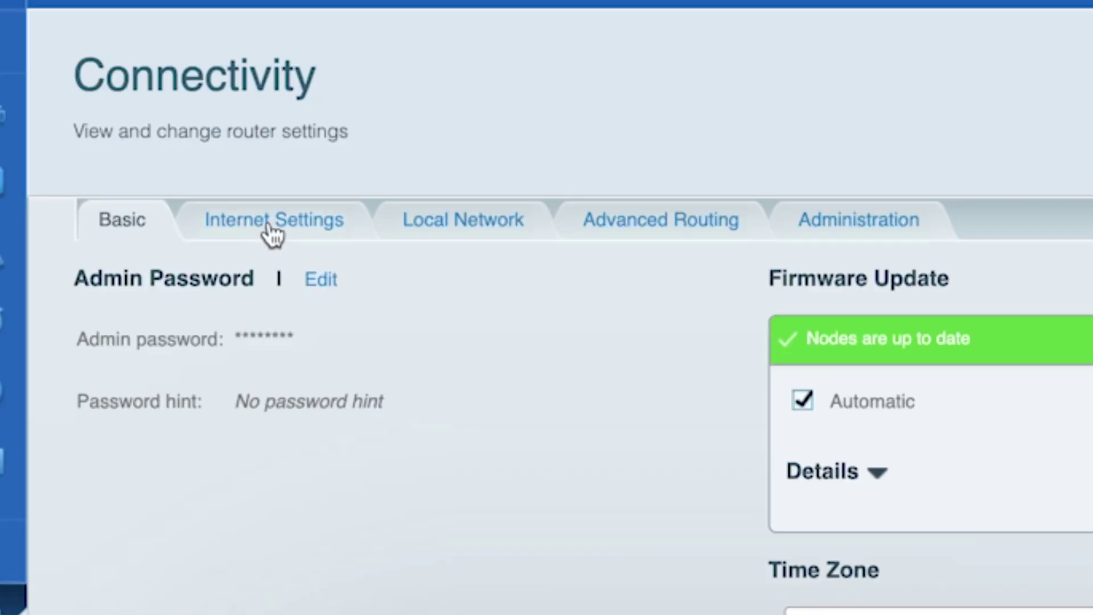
{"action": "left_click", "coordinate": [274, 225]}
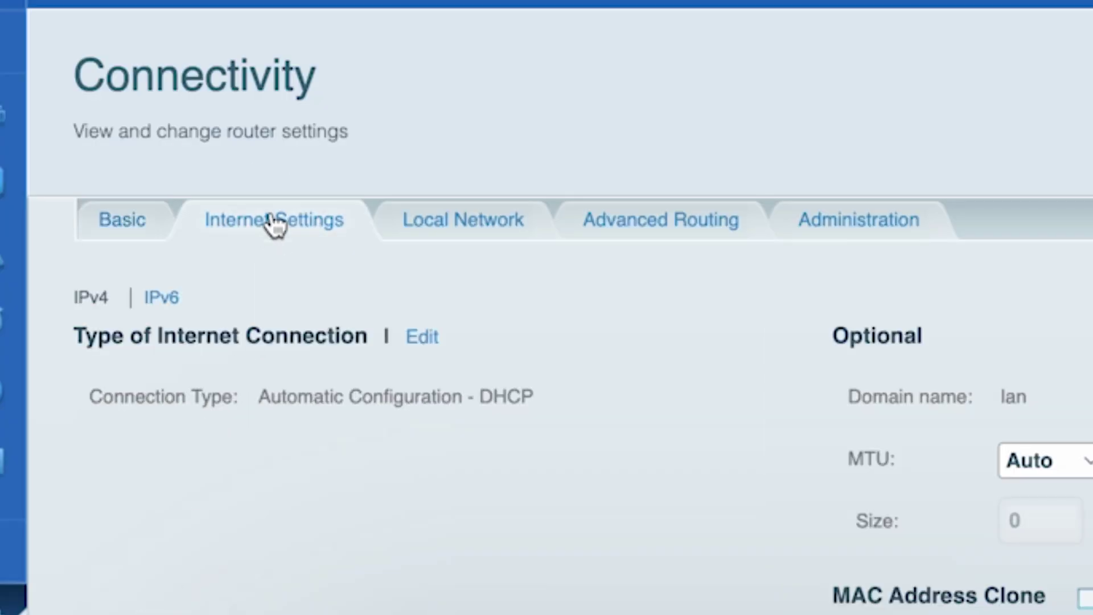
{"action": "left_click", "coordinate": [425, 337]}
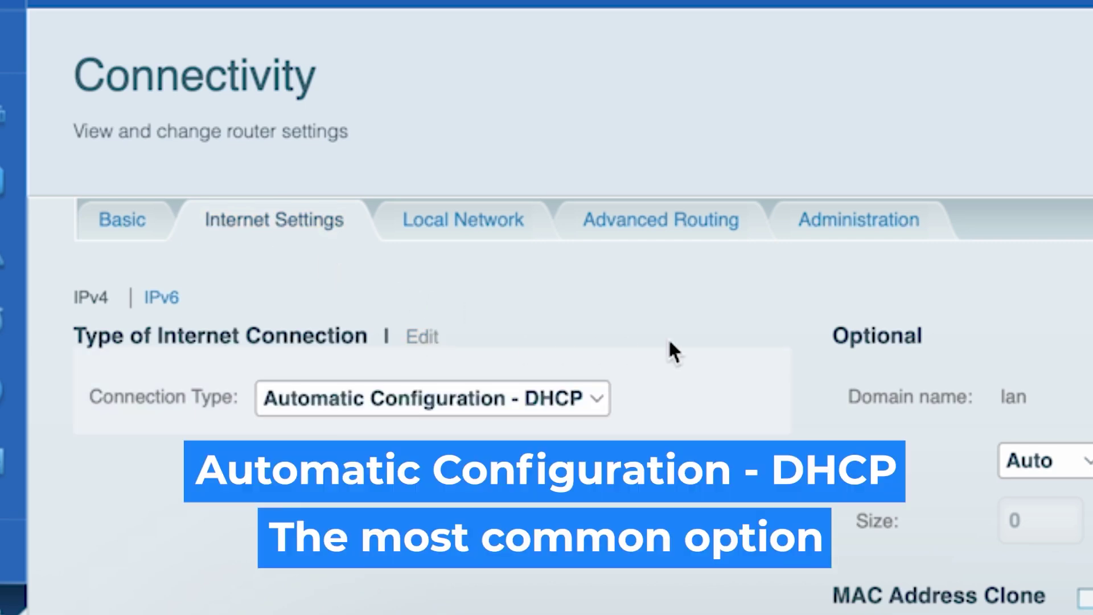
{"action": "left_click", "coordinate": [594, 395]}
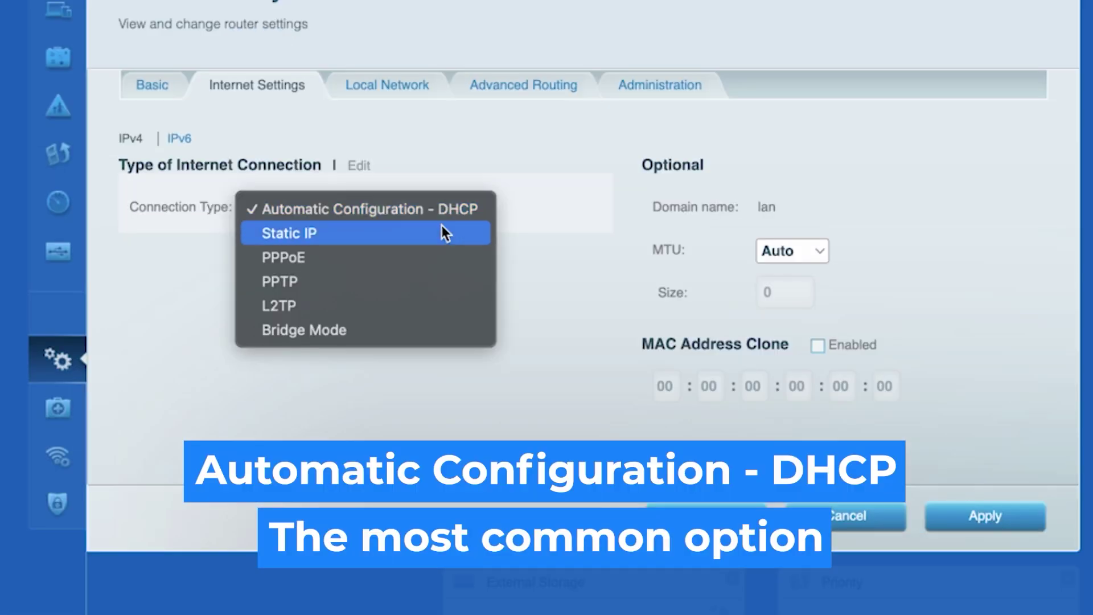
Step: After trying PPTP and L2TP, choose Automatic Configuration - DHCP and apply it
{"action": "left_click", "coordinate": [355, 233]}
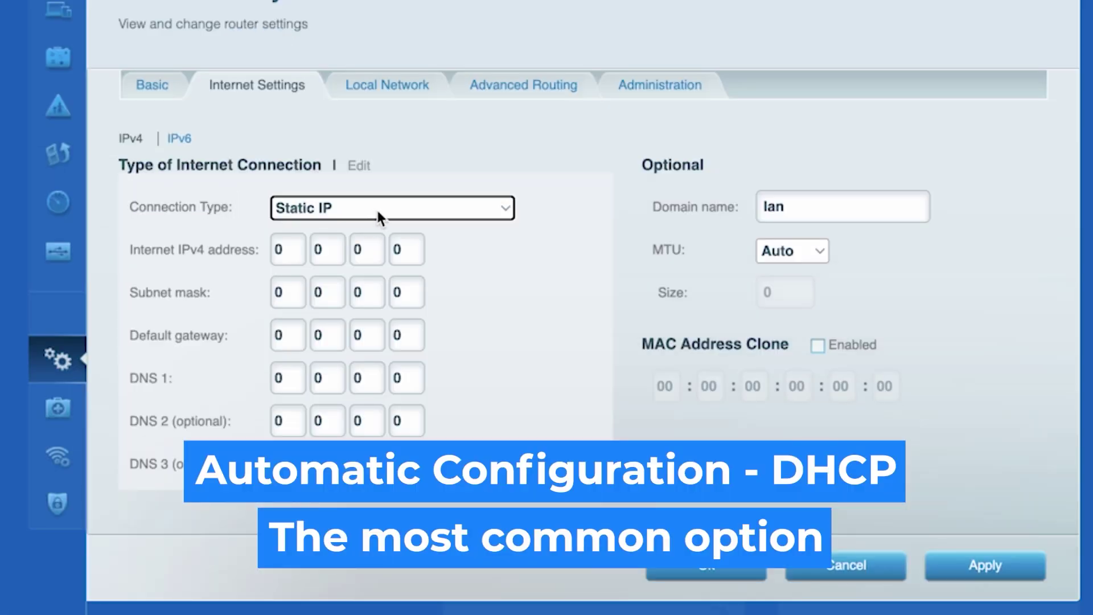
{"action": "left_click", "coordinate": [378, 212]}
{"action": "left_click", "coordinate": [344, 257]}
{"action": "left_click", "coordinate": [367, 212]}
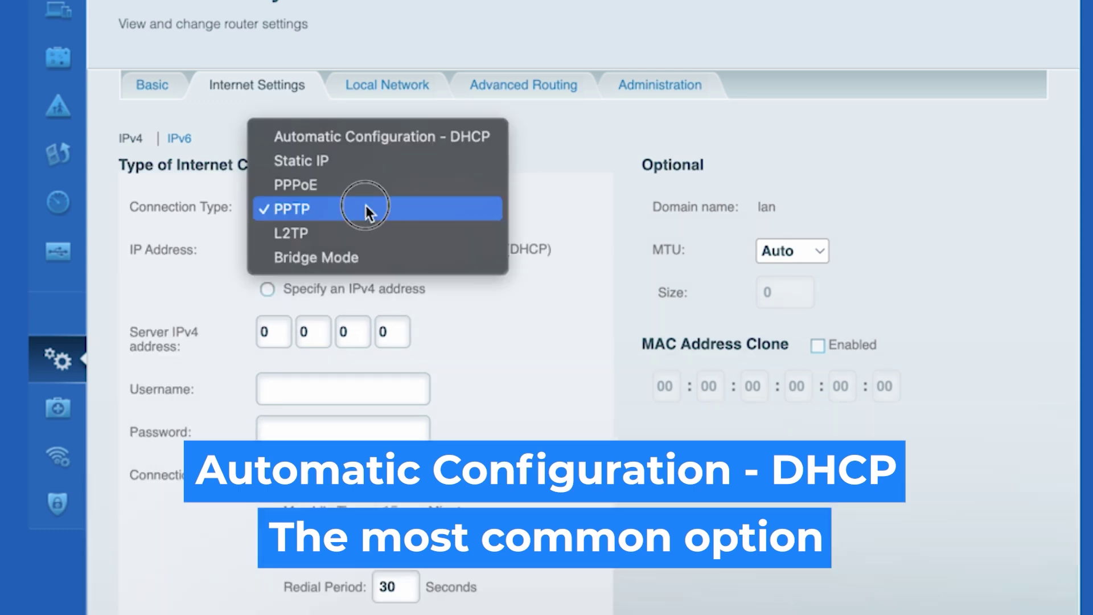
{"action": "left_click", "coordinate": [346, 235]}
{"action": "left_click", "coordinate": [487, 212]}
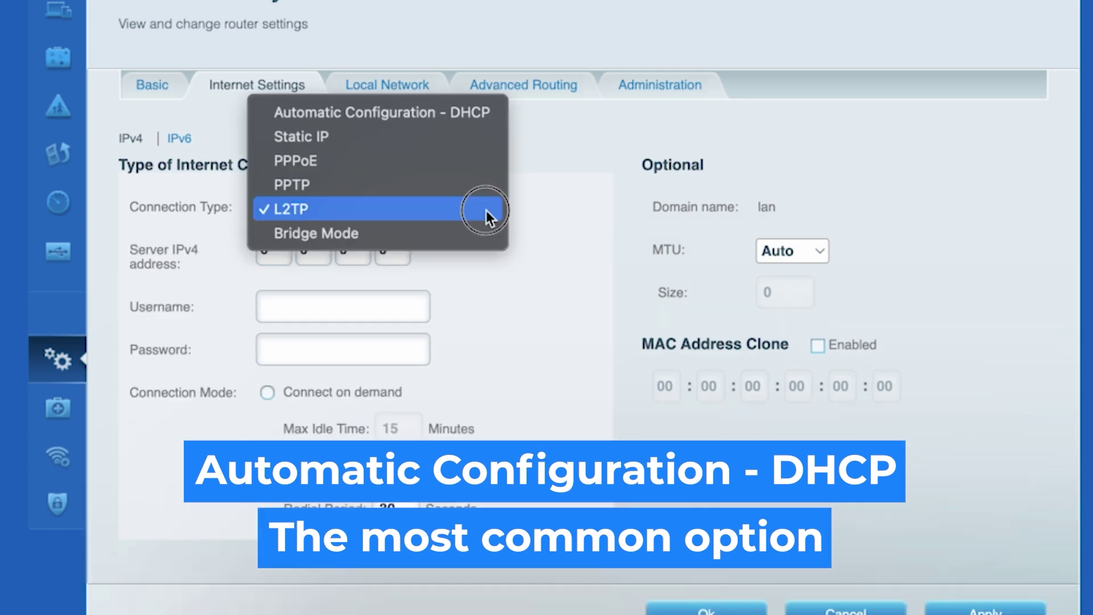
{"action": "left_click", "coordinate": [480, 114]}
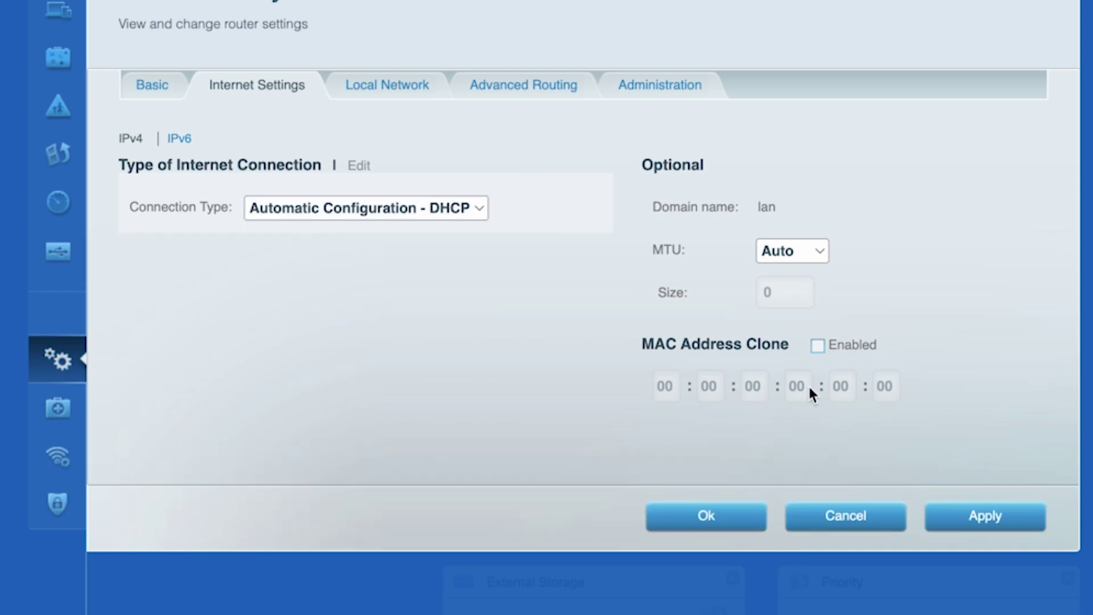
{"action": "left_click", "coordinate": [1005, 523]}
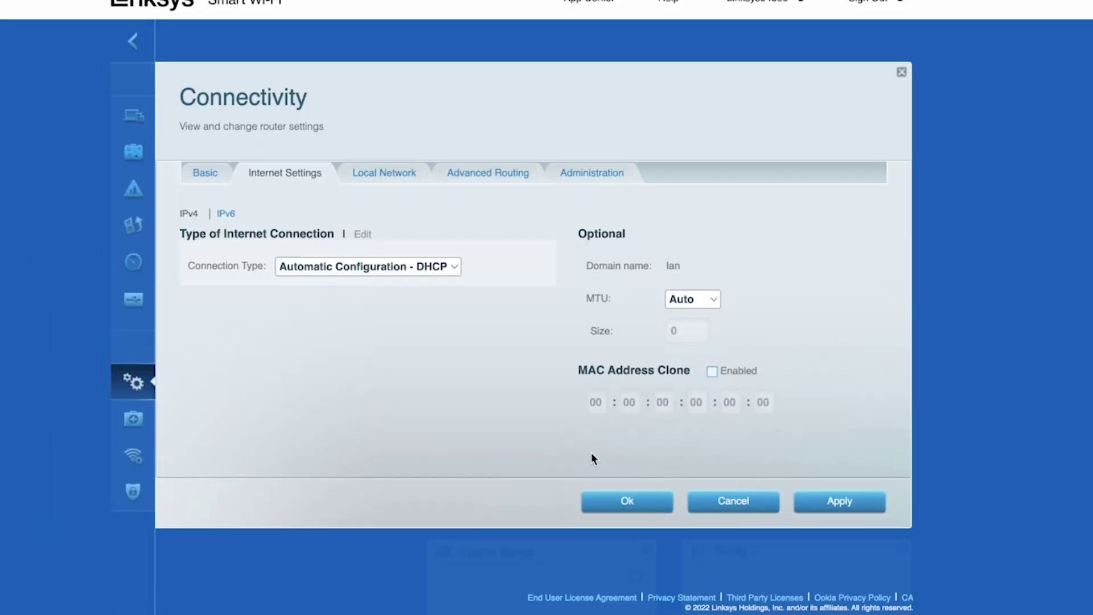
Step: Rename the 2.4 GHz network to 'Linksys' and give it a new password
{"action": "left_click", "coordinate": [137, 43]}
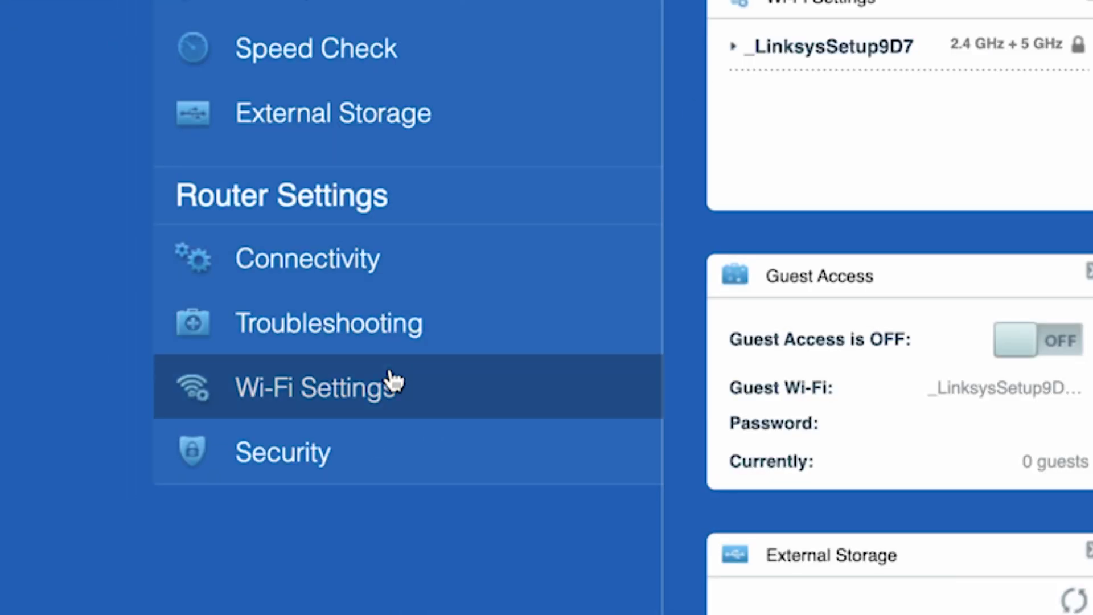
{"action": "left_click", "coordinate": [374, 377]}
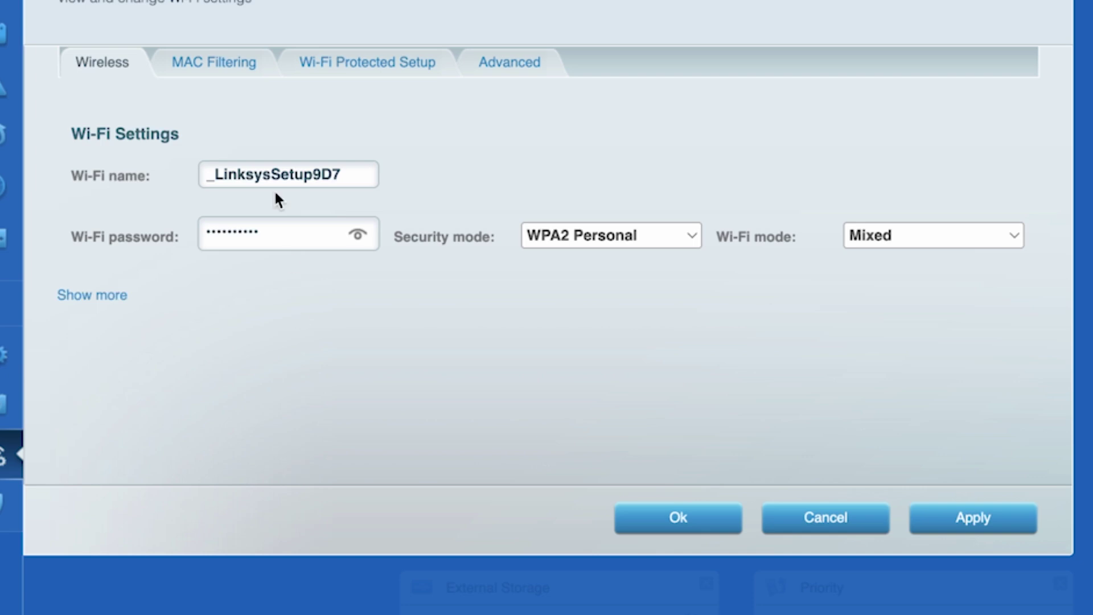
{"action": "left_click_drag", "start_coordinate": [267, 174], "coordinate": [349, 171]}
{"action": "key", "text": "BackSpace"}
{"action": "left_click", "coordinate": [215, 173]}
{"action": "key", "text": "BackSpace"}
{"action": "left_click", "coordinate": [359, 244]}
{"action": "key", "text": "ctrl+a"}
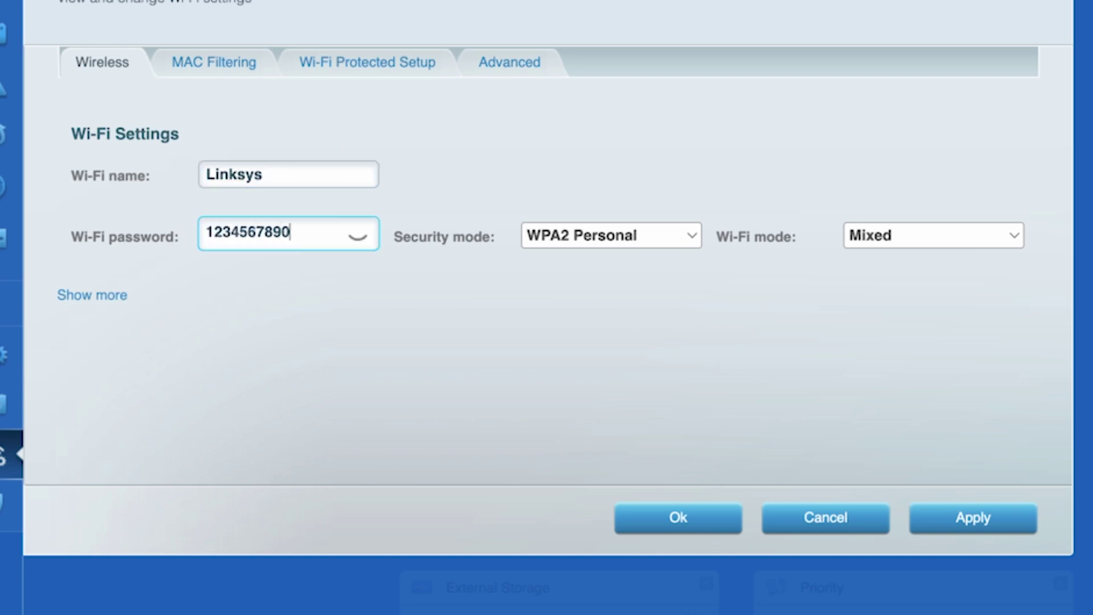
Step: Rename the 5 GHz network to 'Linksys 5G' with a new password and apply
{"action": "left_click", "coordinate": [95, 296]}
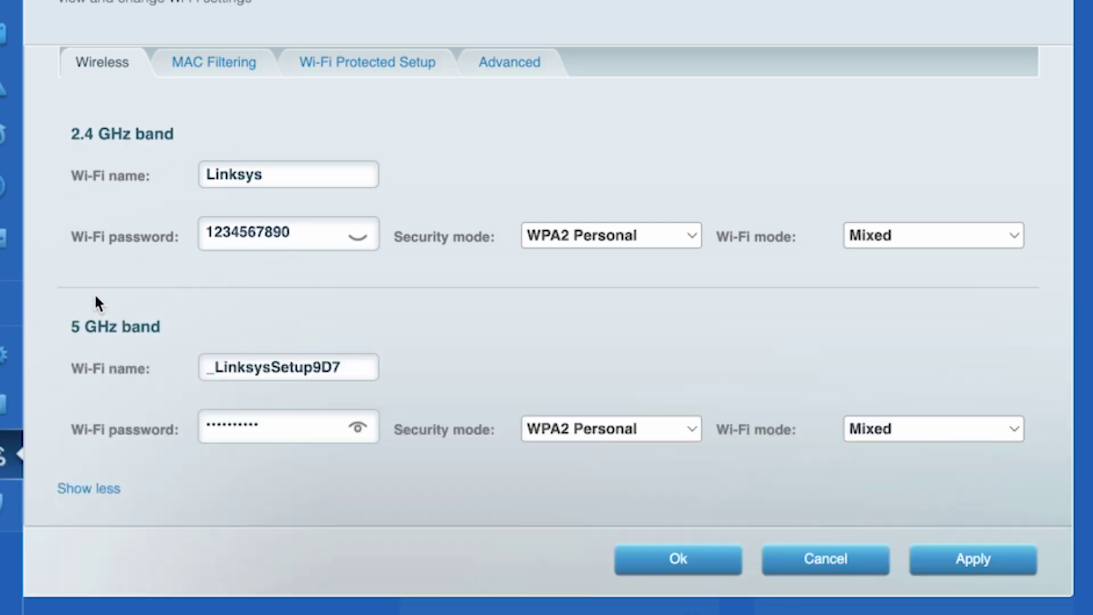
{"action": "left_click", "coordinate": [208, 371]}
{"action": "left_click_drag", "start_coordinate": [266, 367], "coordinate": [354, 366]}
{"action": "type", "text": "5G"}
{"action": "left_click", "coordinate": [360, 439]}
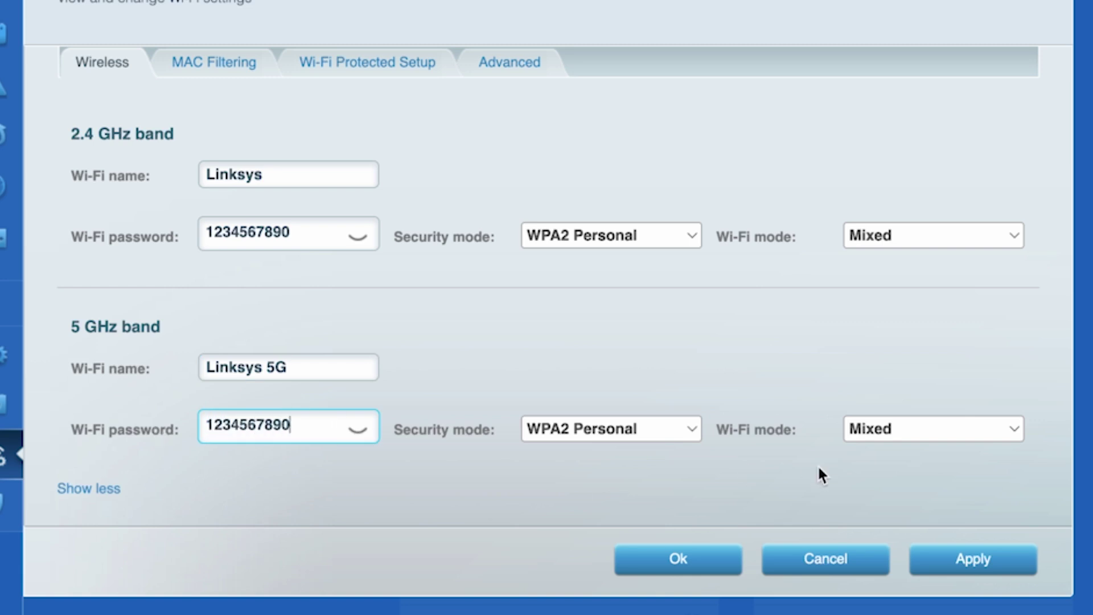
{"action": "left_click", "coordinate": [970, 558]}
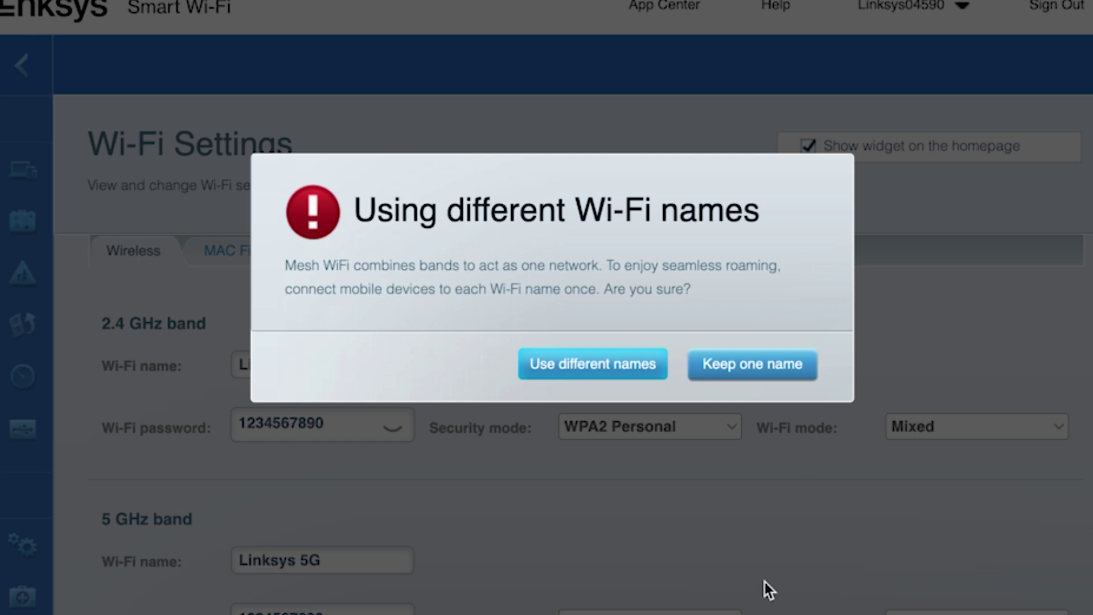
Step: Choose 'Use different names' for the two bands and confirm the Wi-Fi settings update
{"action": "left_click", "coordinate": [624, 369]}
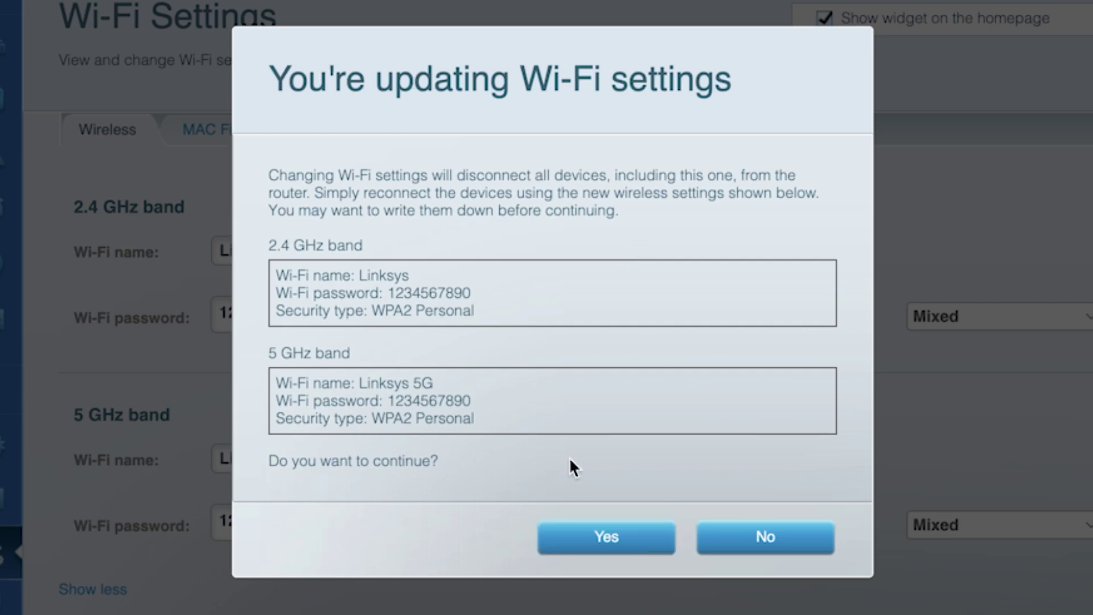
{"action": "left_click", "coordinate": [584, 535]}
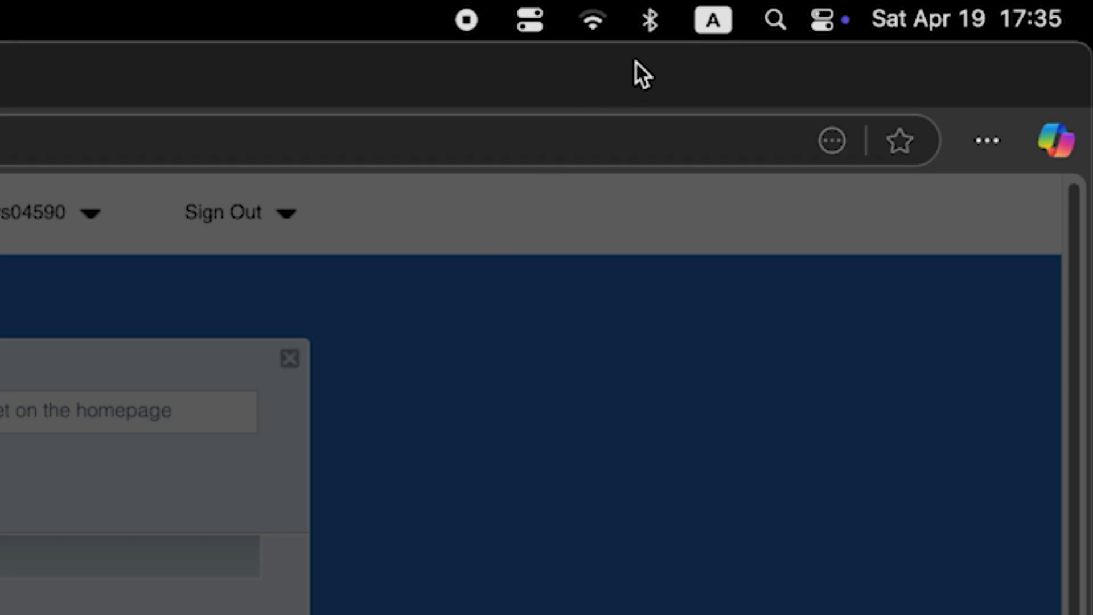
Step: Join the Mac to the renamed 'Linksys' network from the menu-bar Wi-Fi list
{"action": "left_click", "coordinate": [600, 14]}
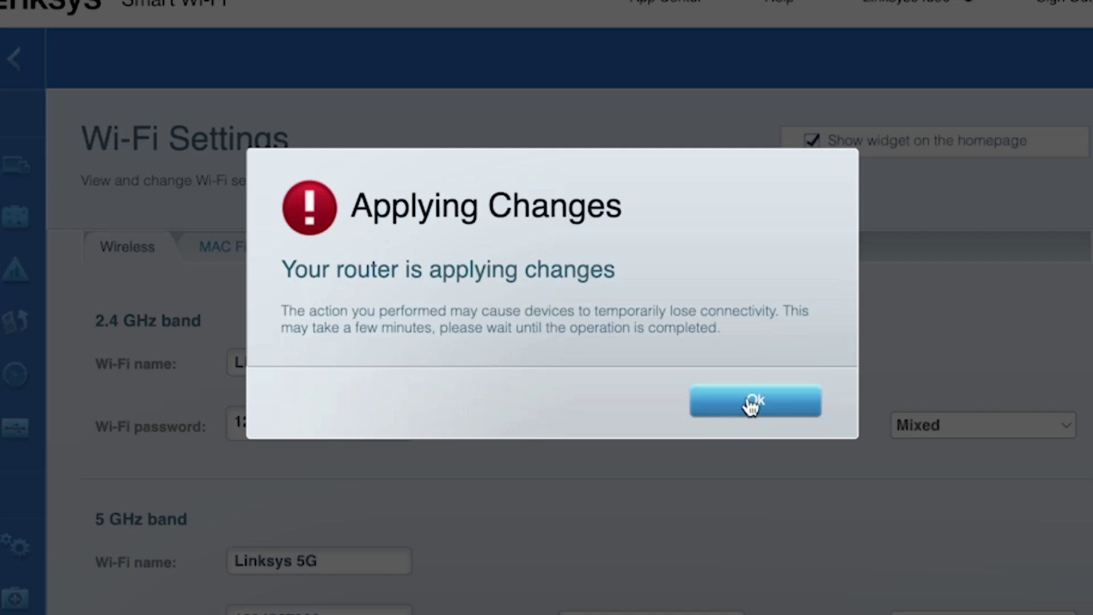
{"action": "left_click", "coordinate": [752, 403]}
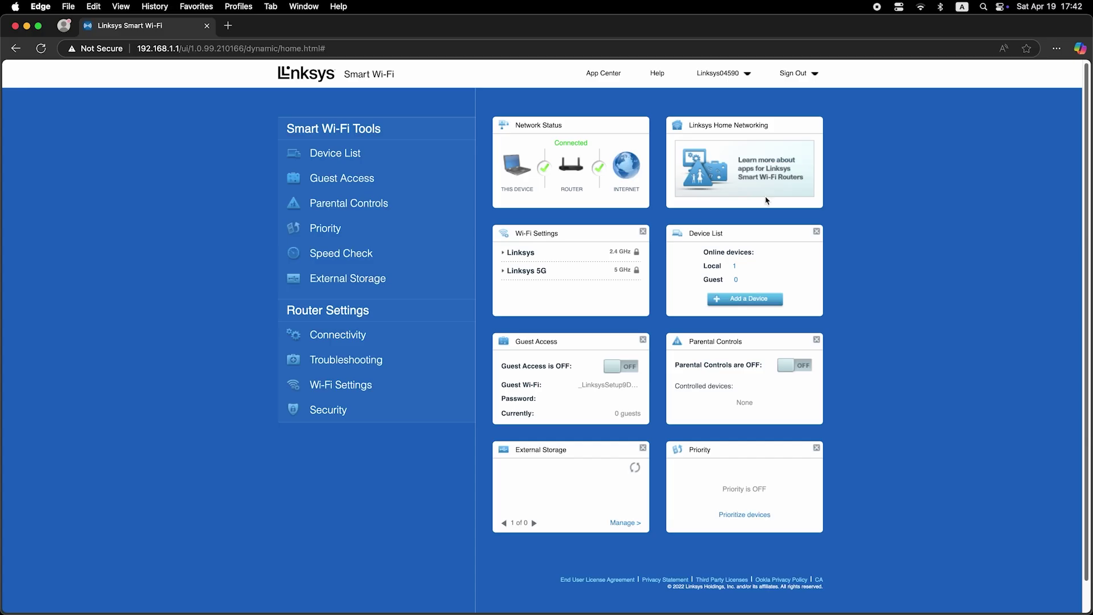
Step: Run a test search for 'hghghghg' in a new Edge tab
{"action": "left_click", "coordinate": [232, 31]}
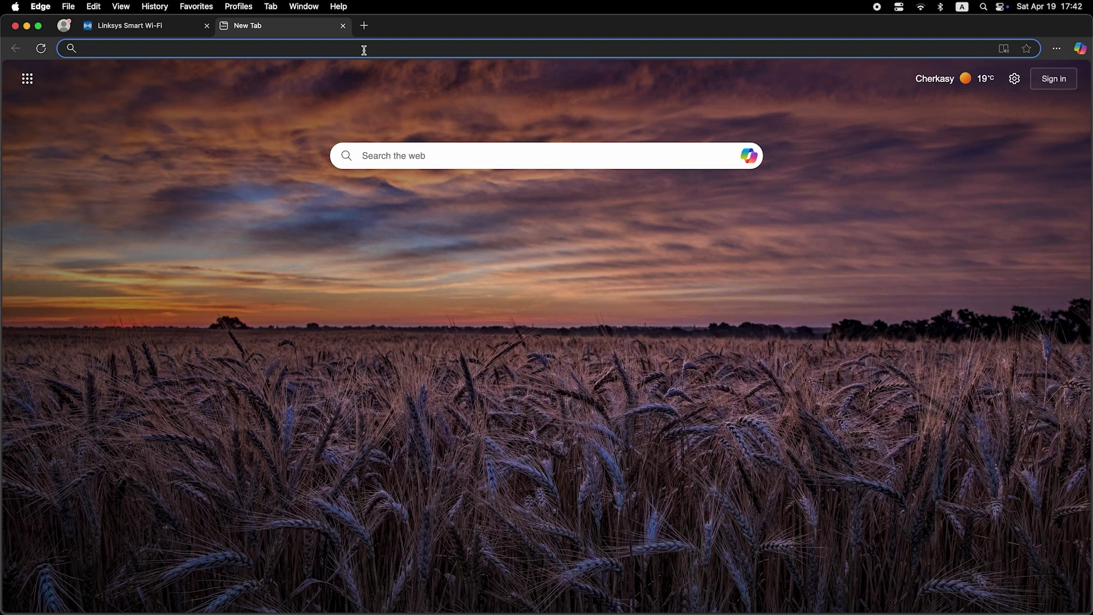
{"action": "type", "text": "hghghghg"}
{"action": "key", "text": "Return"}
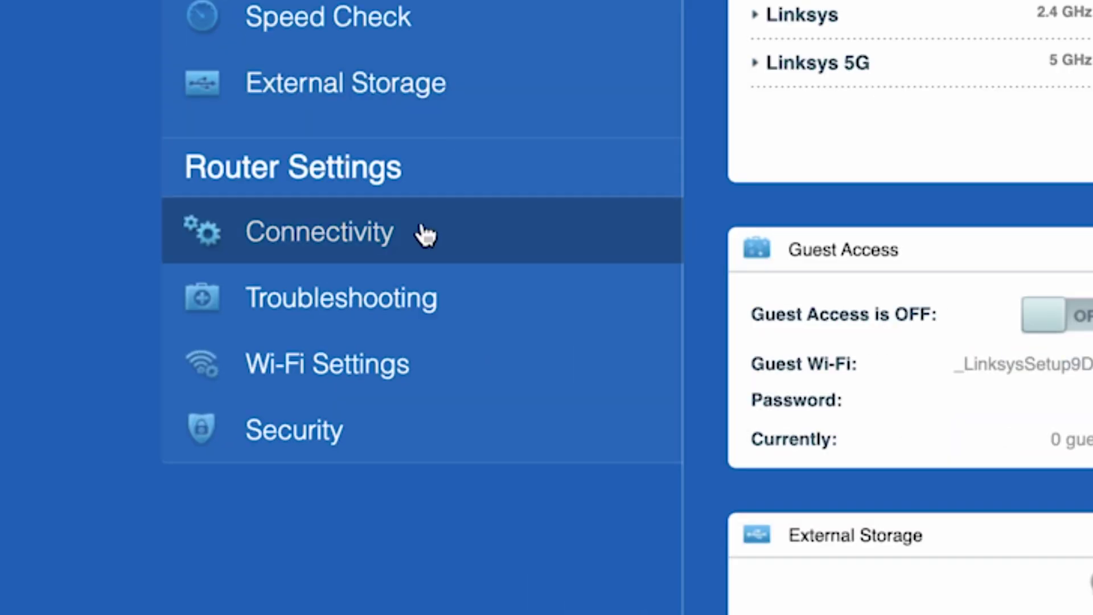
Step: Enable MAC Address Clone in Connectivity > Internet Settings and apply it
{"action": "left_click", "coordinate": [422, 226]}
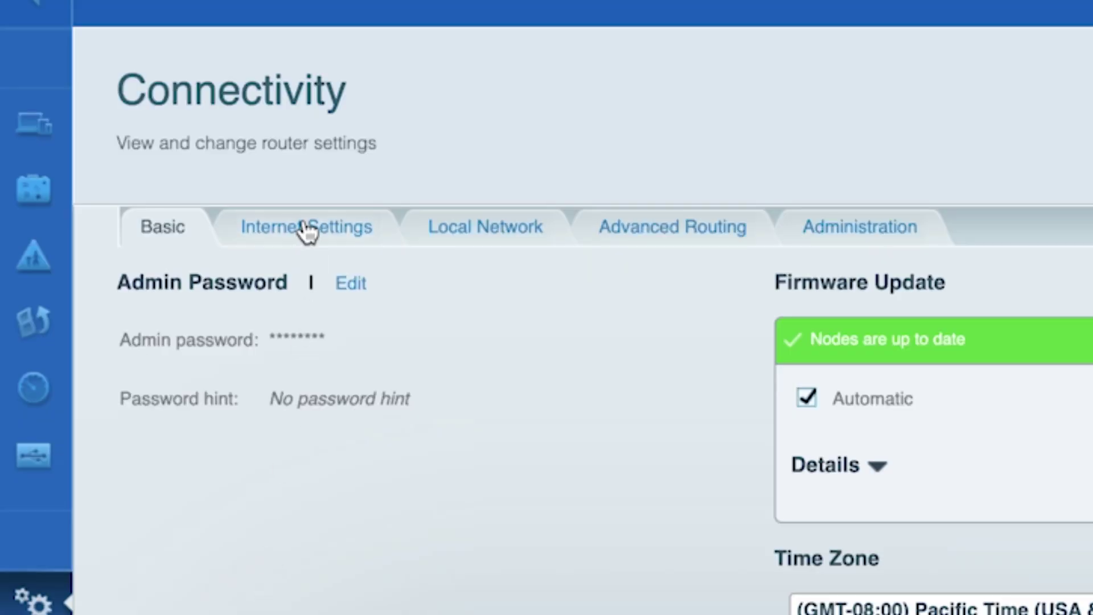
{"action": "left_click", "coordinate": [306, 226]}
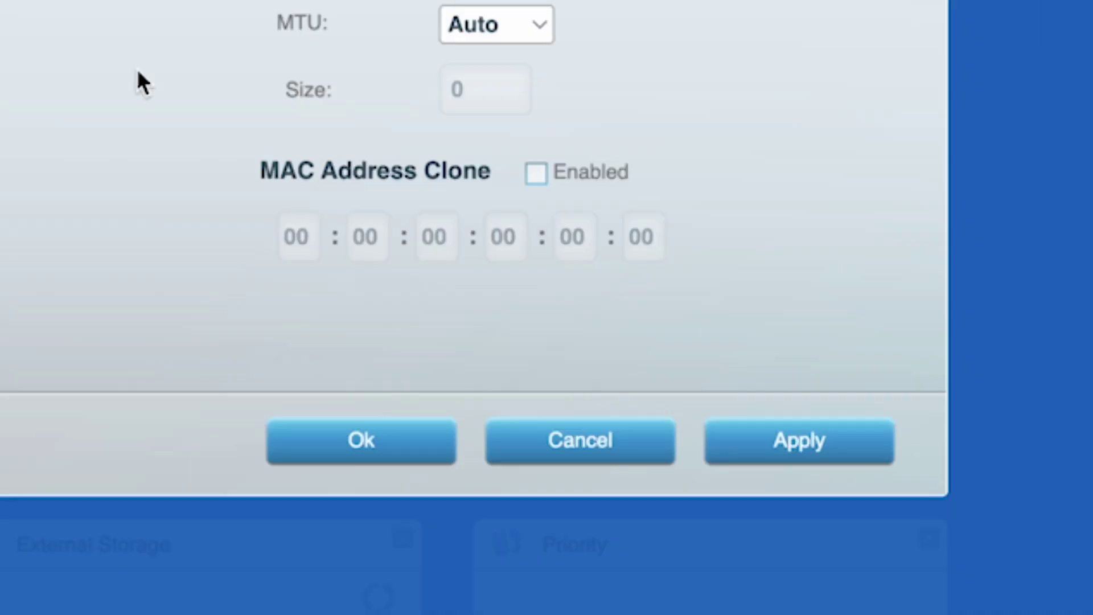
{"action": "left_click", "coordinate": [536, 172]}
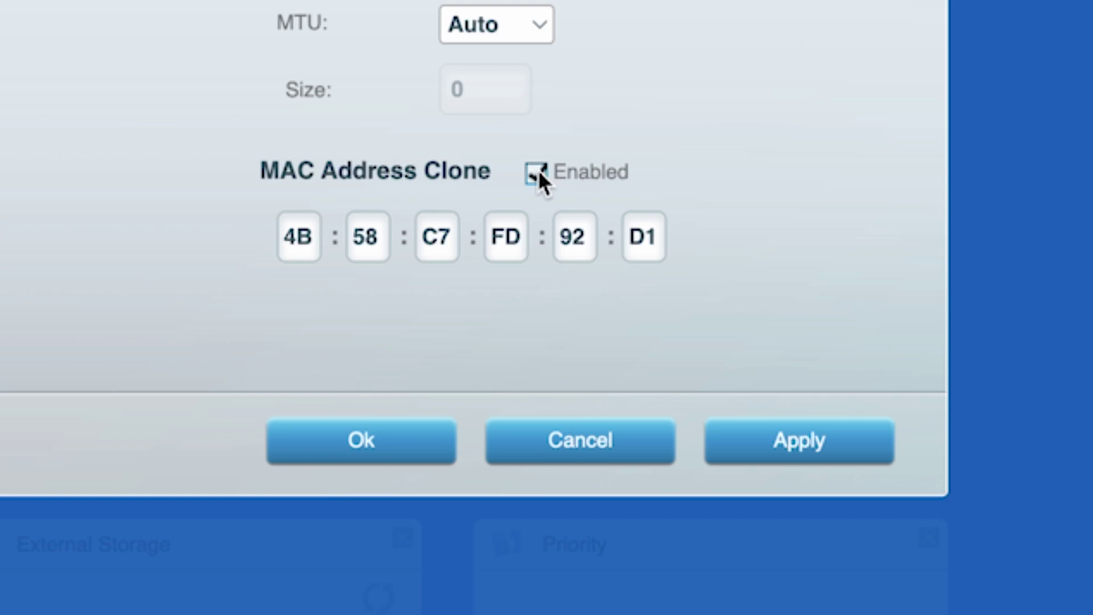
{"action": "left_click", "coordinate": [803, 450]}
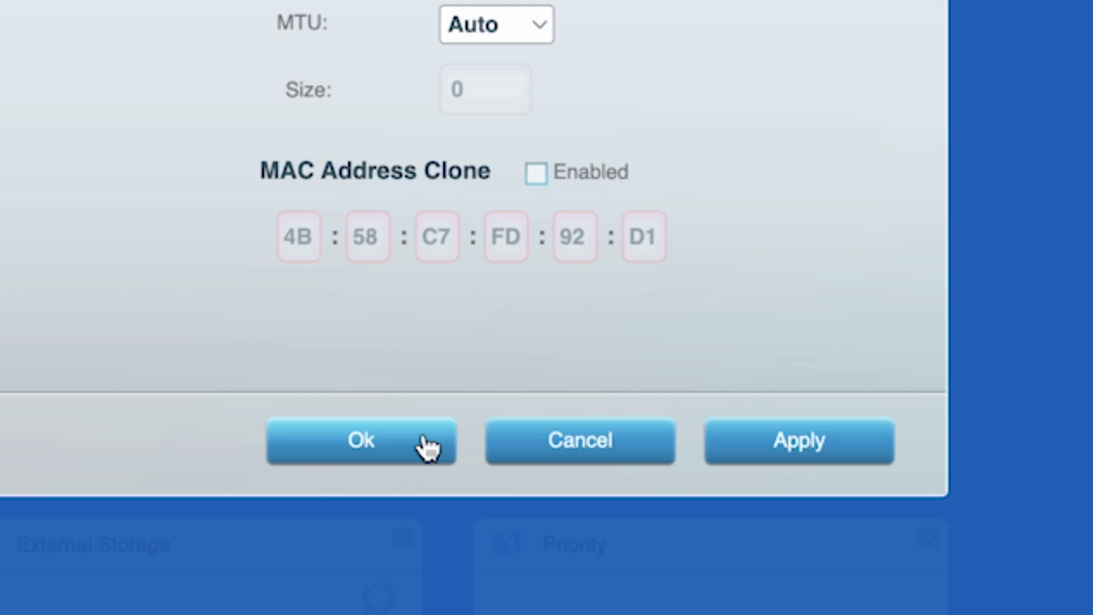
{"action": "left_click", "coordinate": [427, 447]}
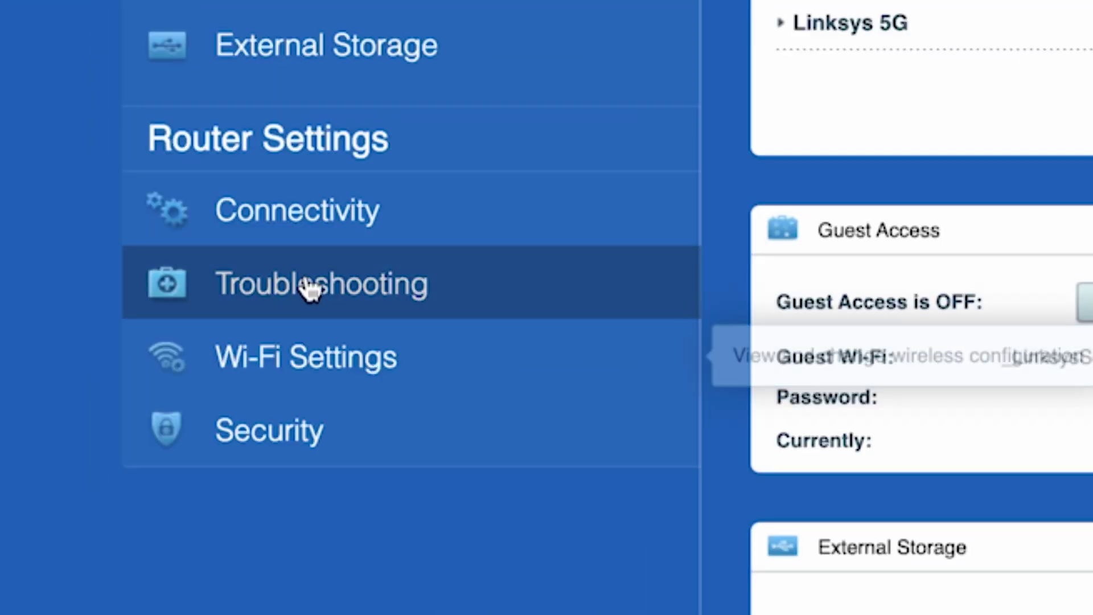
Step: Restart the mesh WiFi system from Troubleshooting > Diagnostics and confirm the restart
{"action": "left_click", "coordinate": [195, 436]}
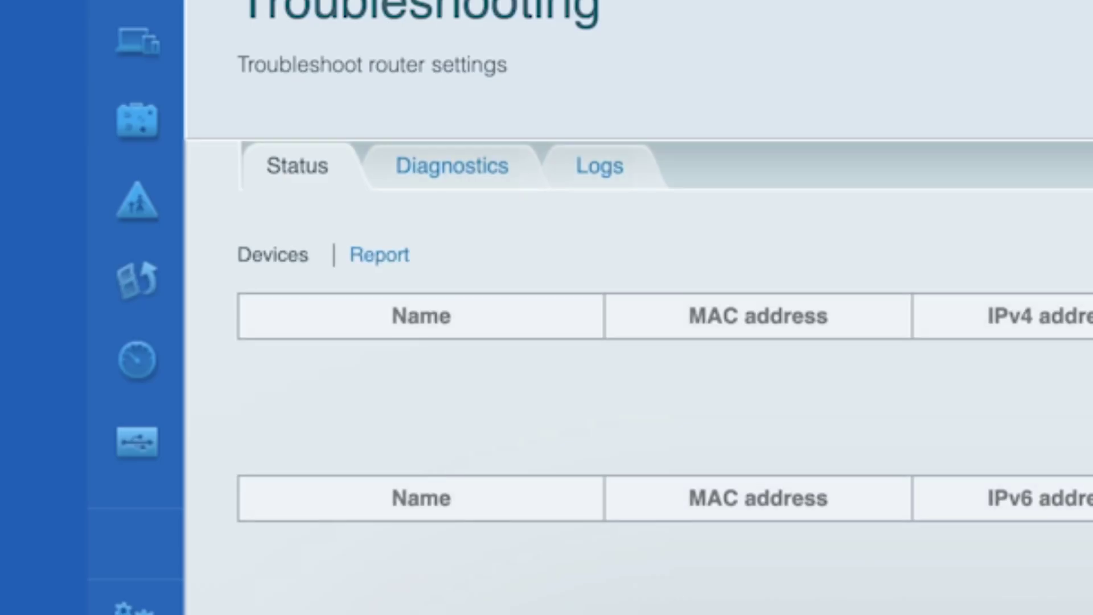
{"action": "left_click", "coordinate": [455, 172]}
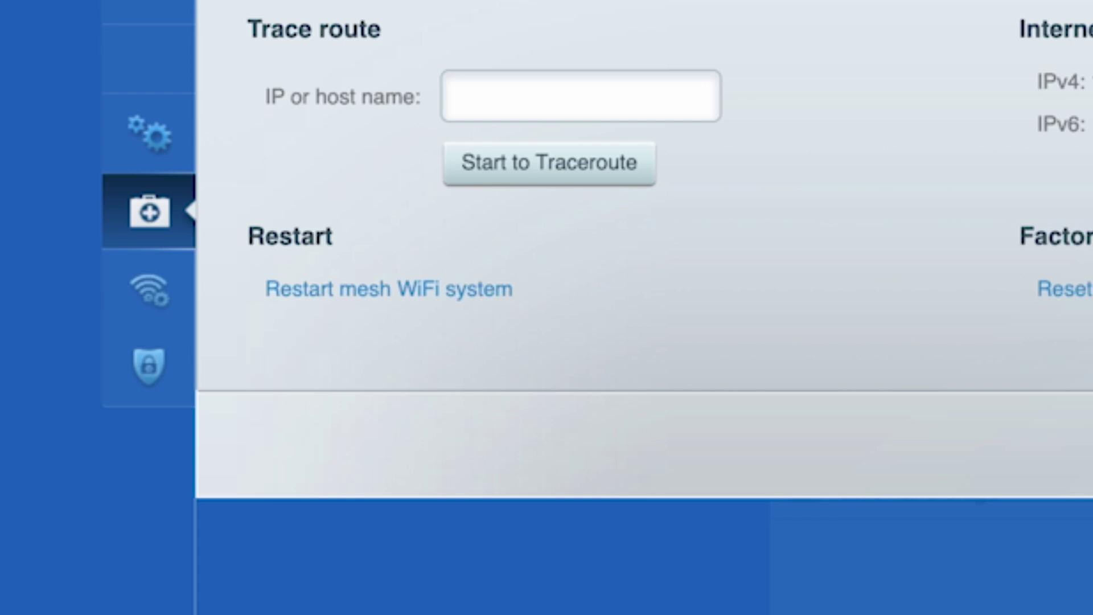
{"action": "left_click", "coordinate": [408, 287]}
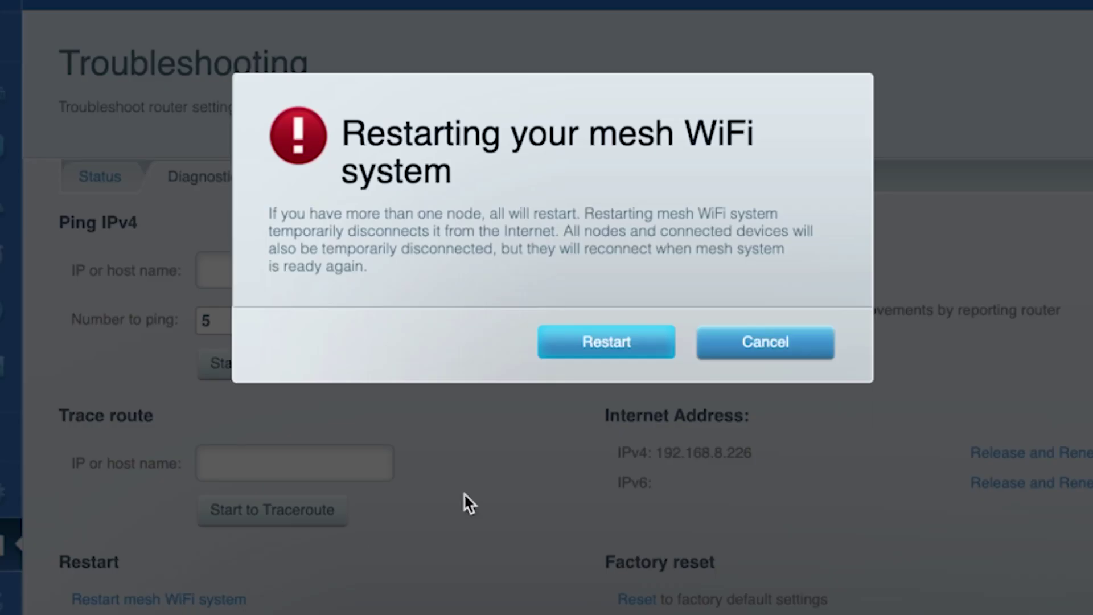
{"action": "left_click", "coordinate": [612, 349]}
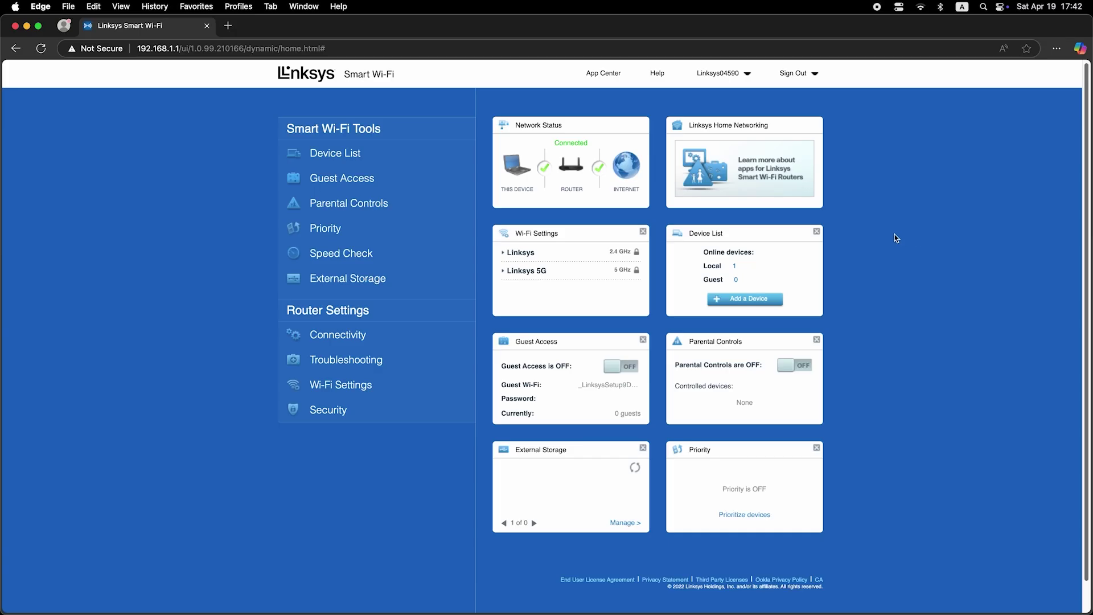
Step: Search for 'hghghghg' in a new Edge tab to confirm internet access
{"action": "left_click", "coordinate": [228, 25]}
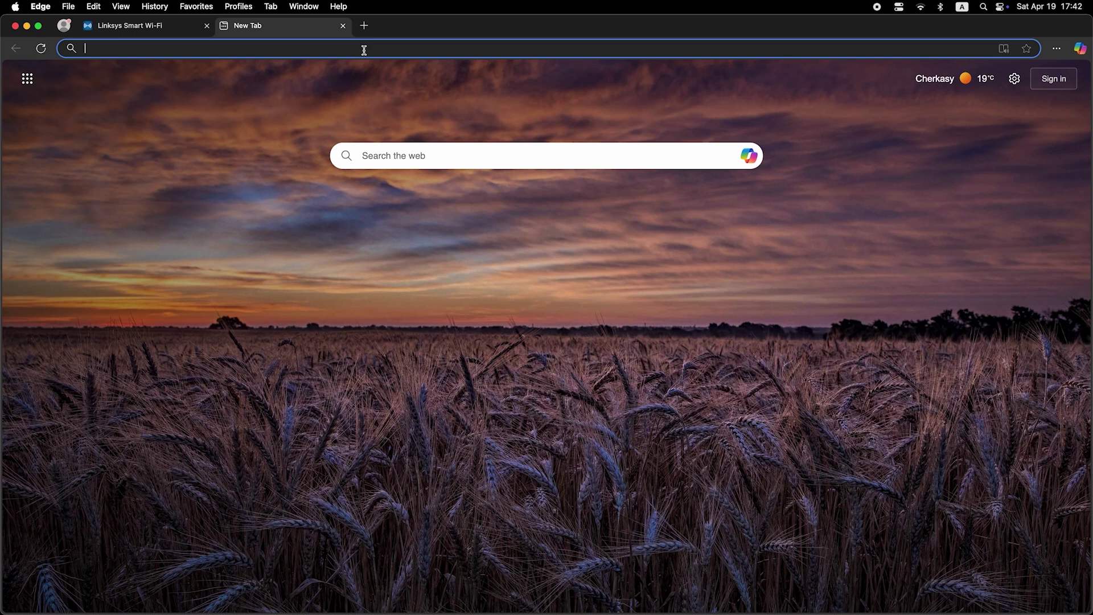
{"action": "type", "text": "hghghghg"}
{"action": "key", "text": "Return"}
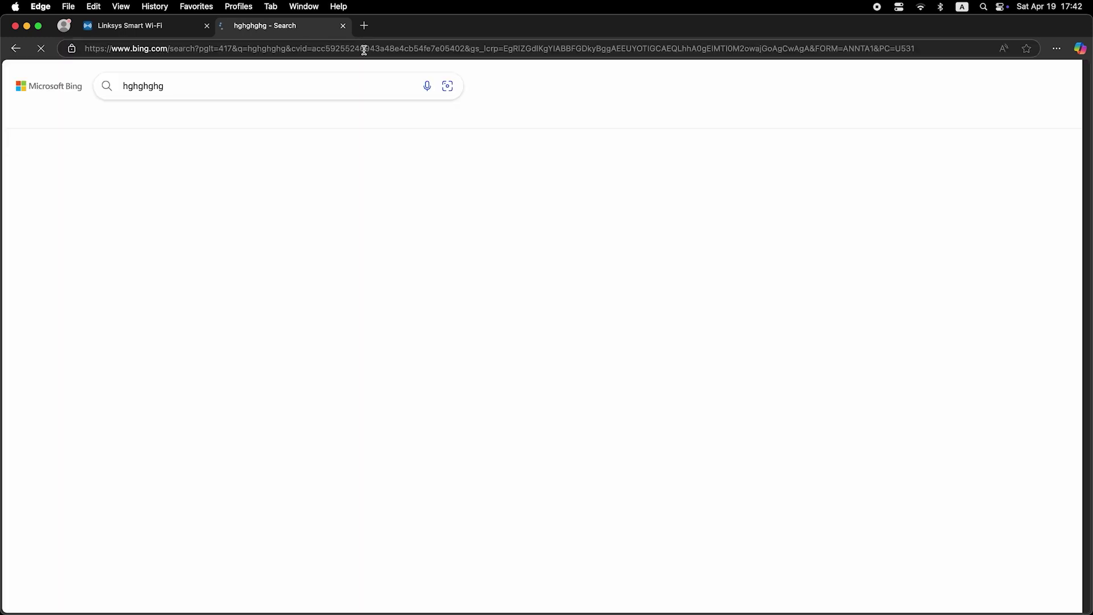